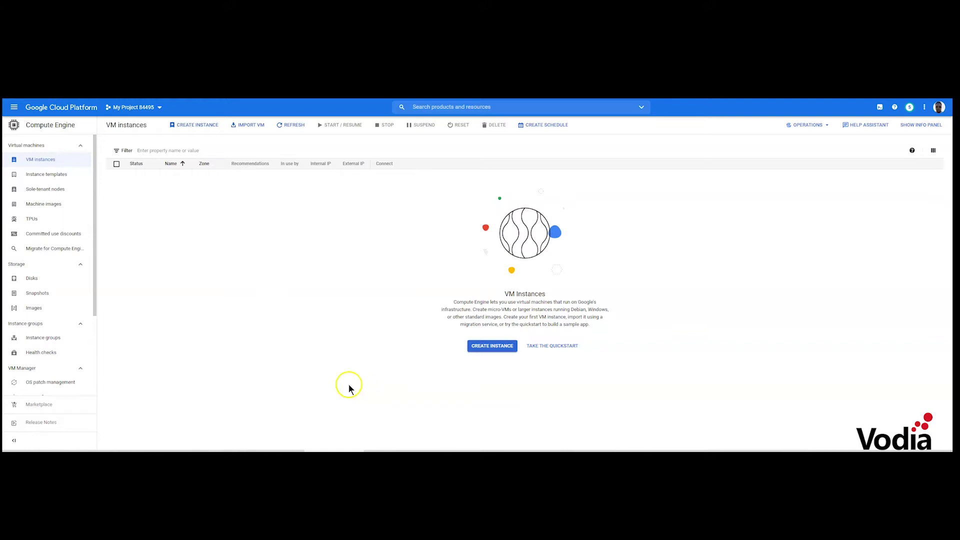
Begin creating the first VM instance from the empty VM instances page
click(499, 345)
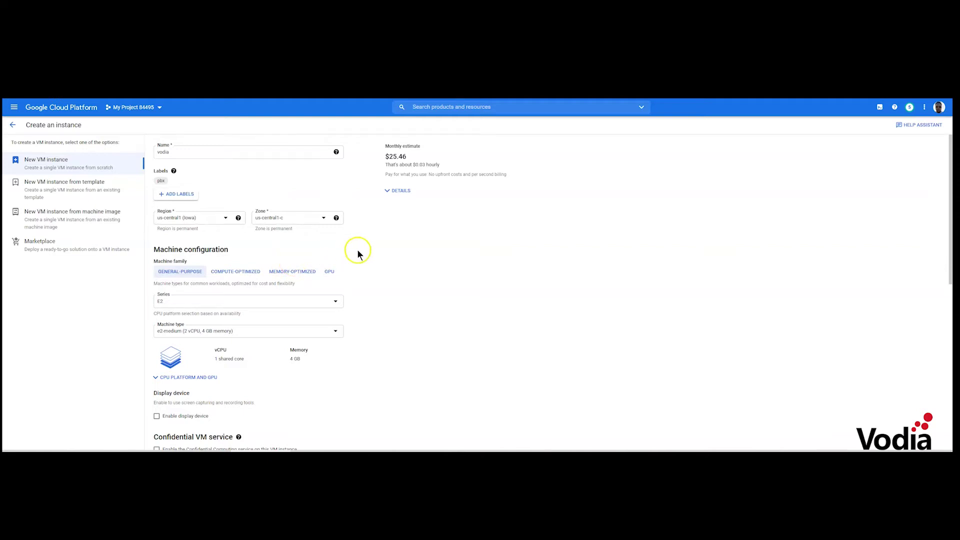
Scroll down the vodia instance form to the default 10 GB Debian 10 boot disk
scroll(358, 253, down, 1)
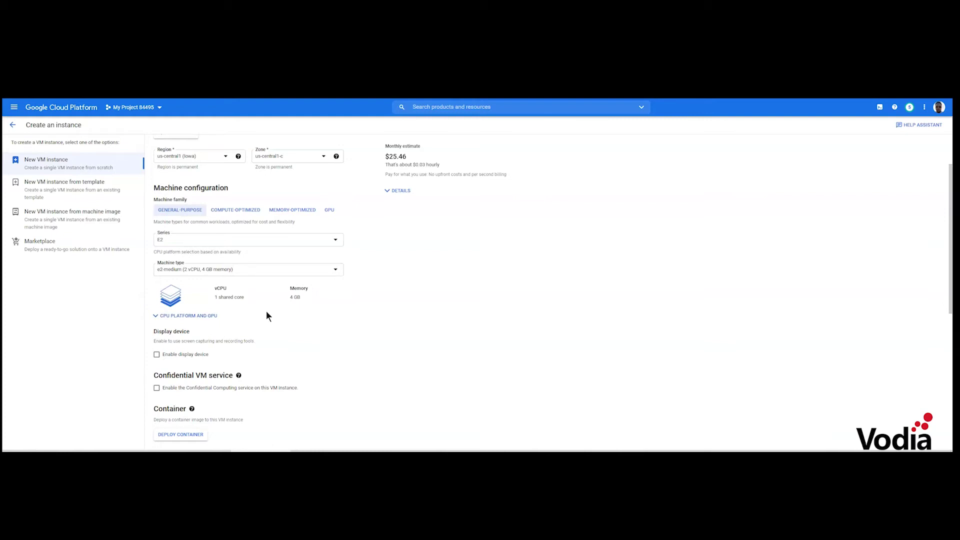
scroll(368, 274, down, 1)
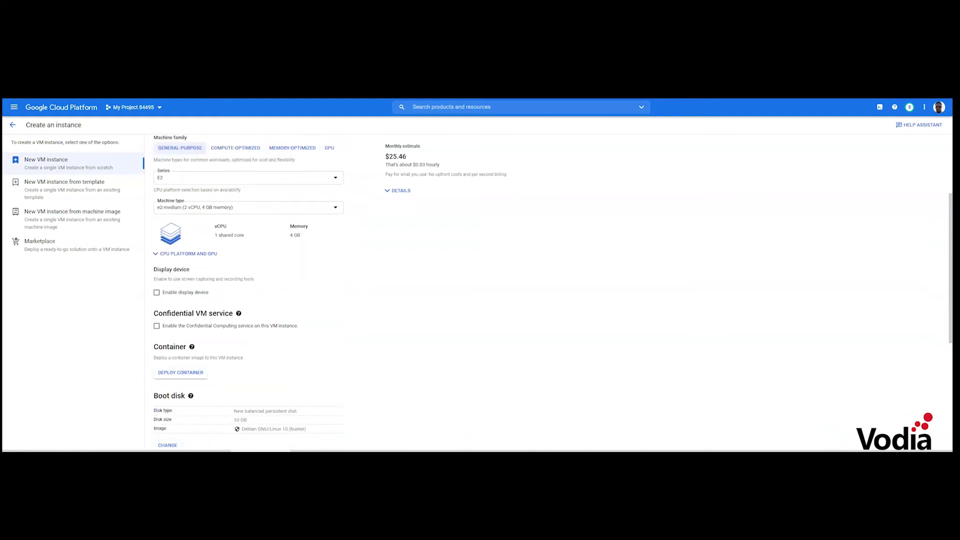
scroll(279, 247, down, 4)
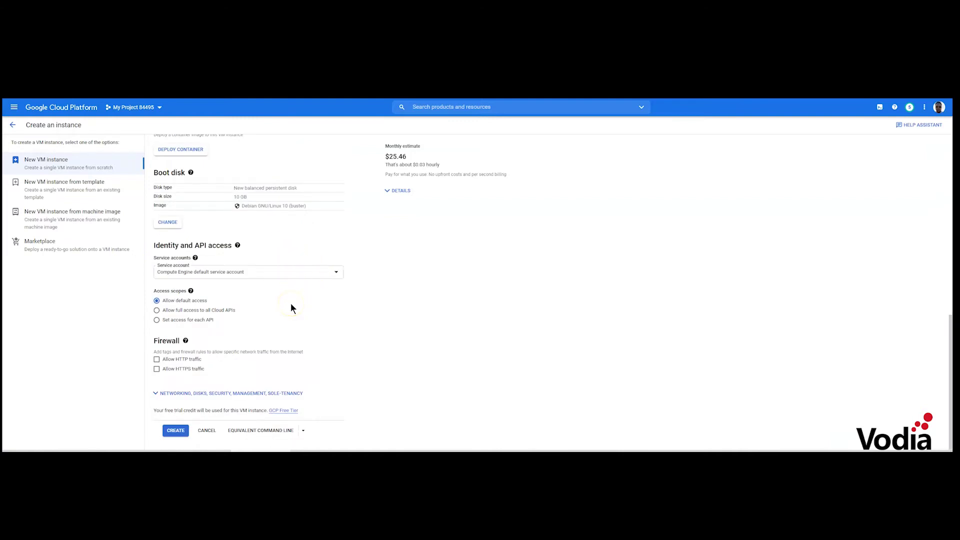
View the access scopes help for the instance and dismiss it
click(191, 290)
click(319, 316)
click(251, 304)
Allow HTTP and HTTPS traffic and create the vodia VM instance
click(157, 369)
click(157, 359)
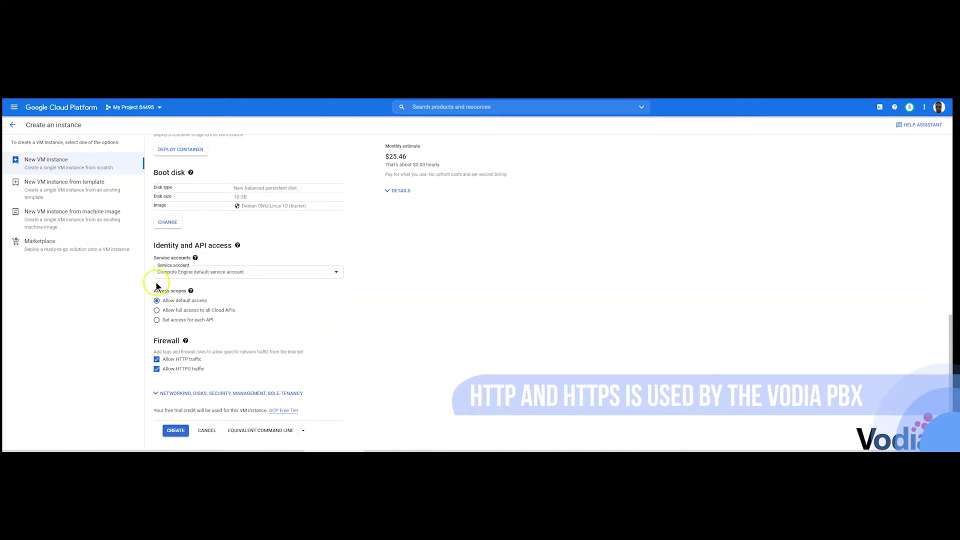
scroll(290, 306, up, 1)
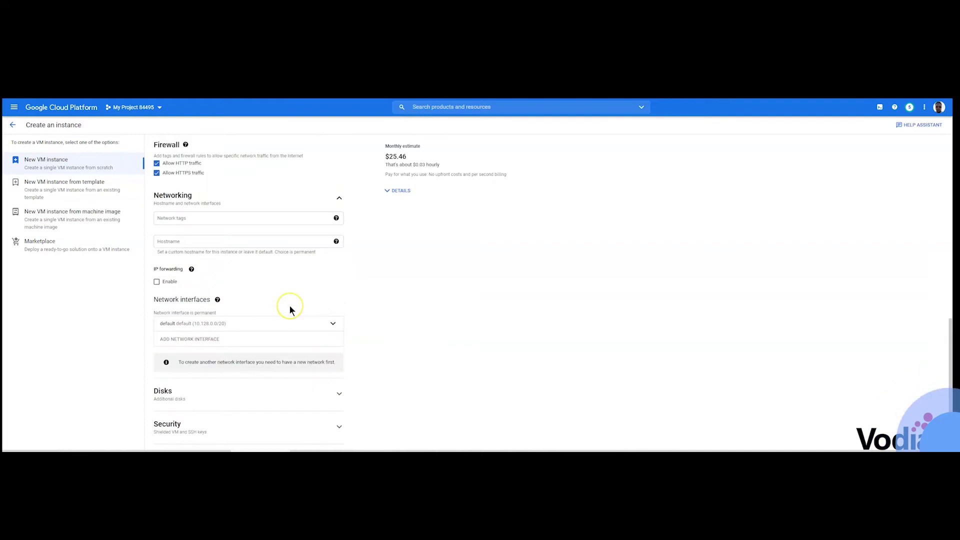
scroll(290, 306, down, 2)
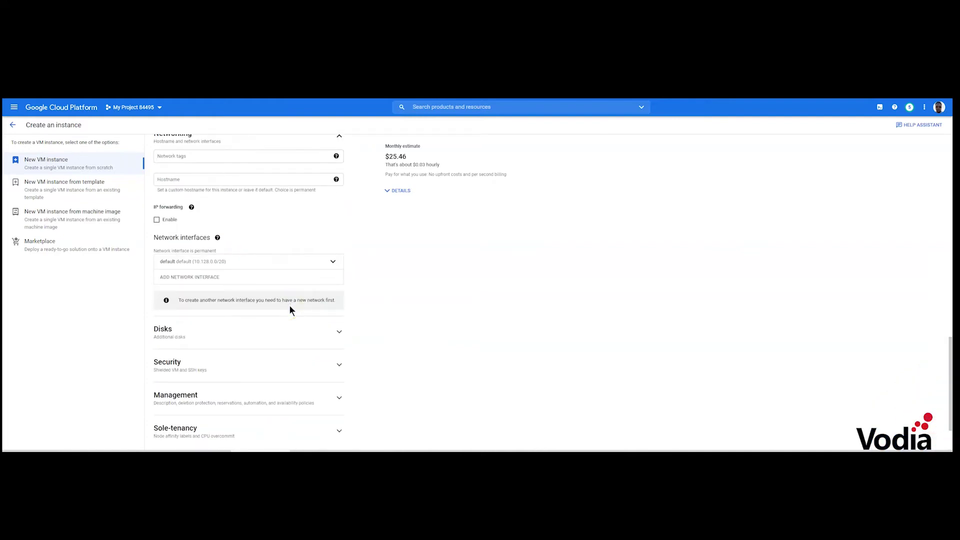
scroll(387, 277, down, 2)
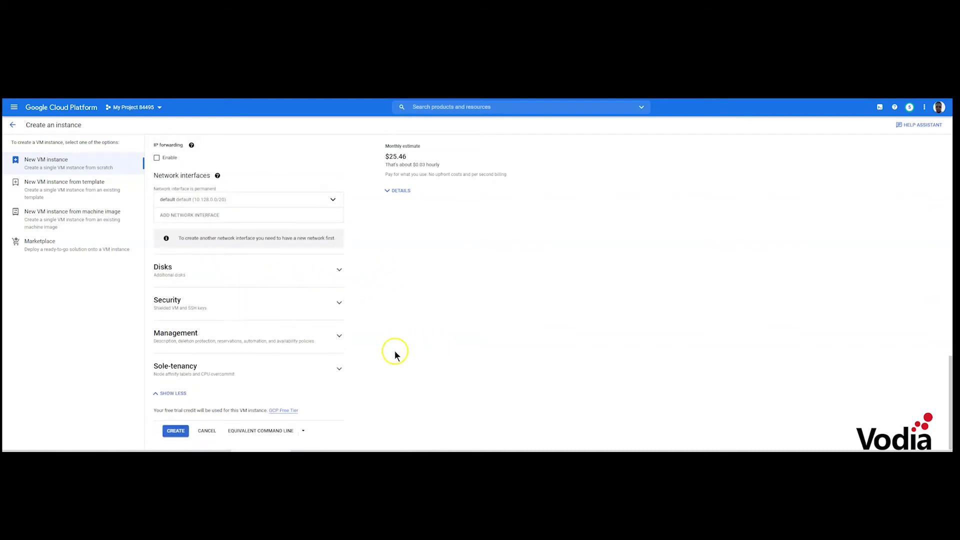
click(178, 435)
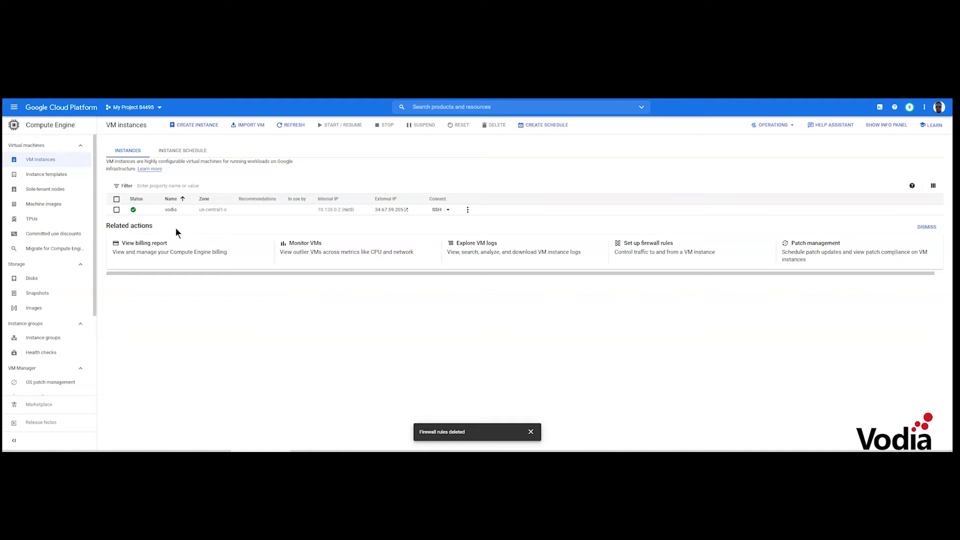
Go from the running vodia instance to the network's firewall rules and begin a new rule
click(326, 234)
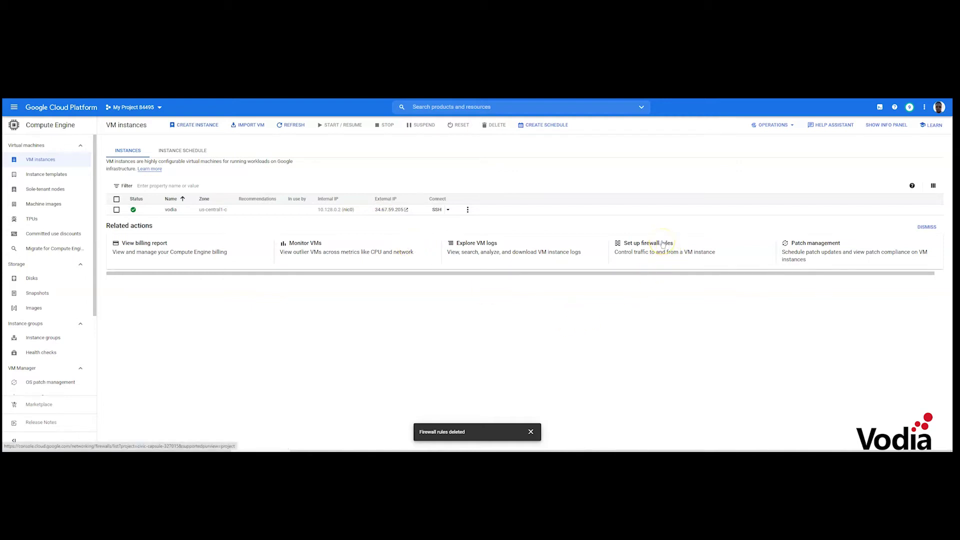
click(643, 245)
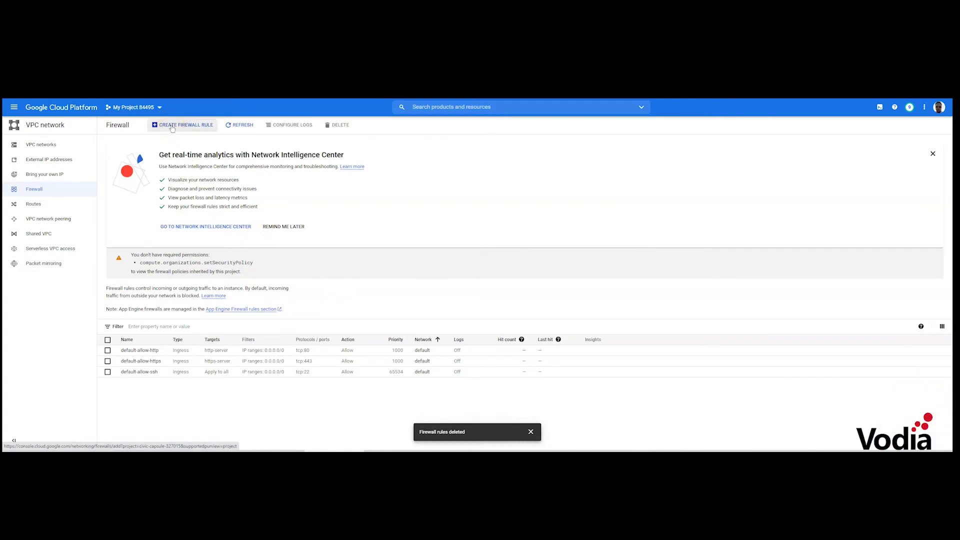
click(172, 126)
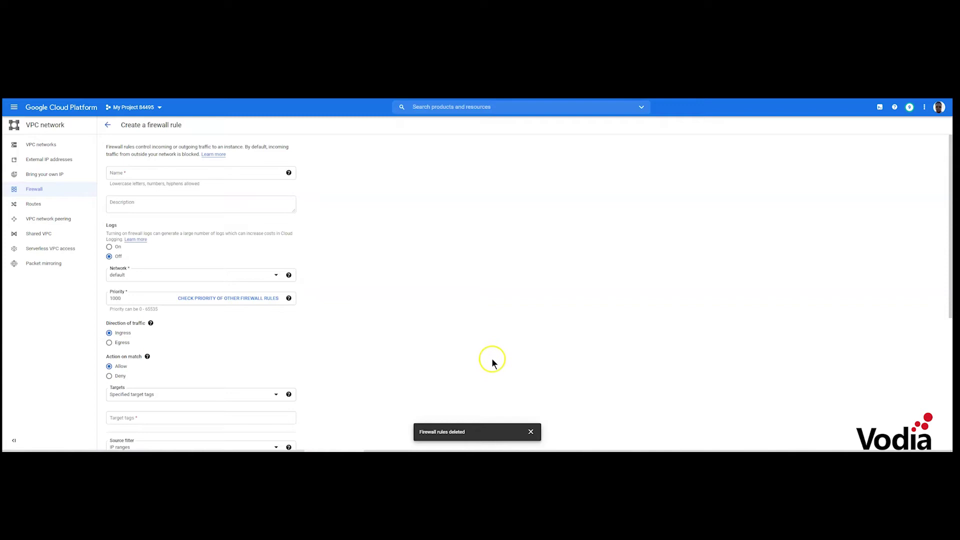
Name the firewall rule 'rtp' in lowercase and give it a voice description
click(186, 175)
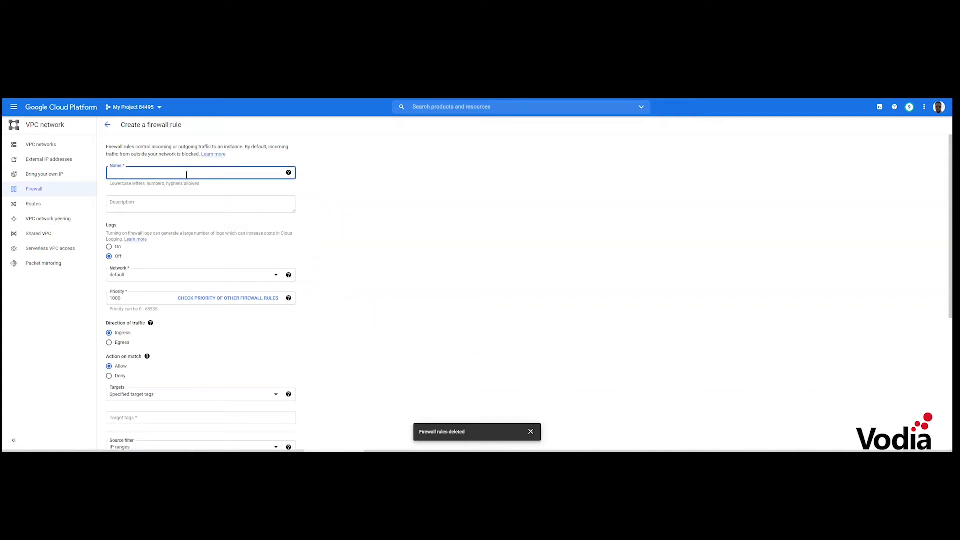
text(RTP)
click(161, 203)
double_click(153, 175)
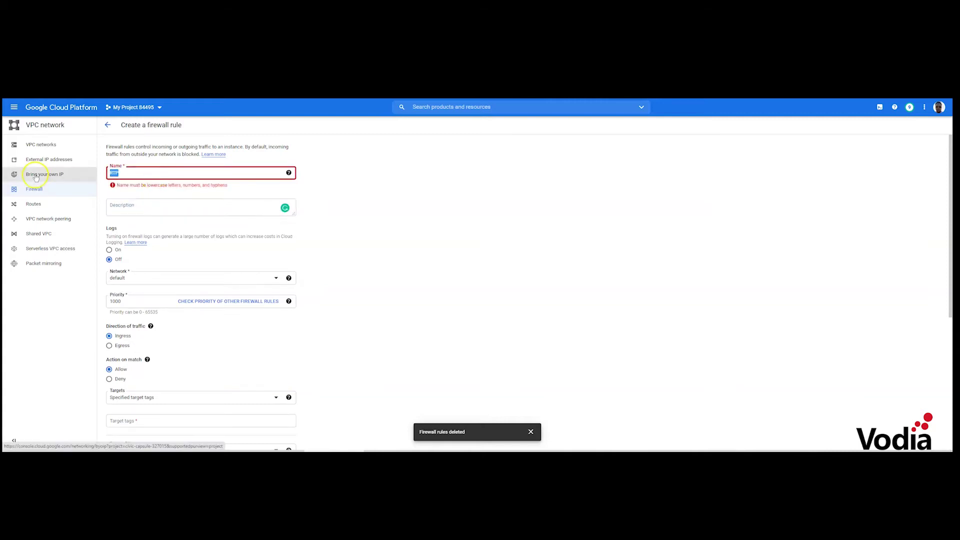
text(rtp)
click(129, 205)
text(vo)
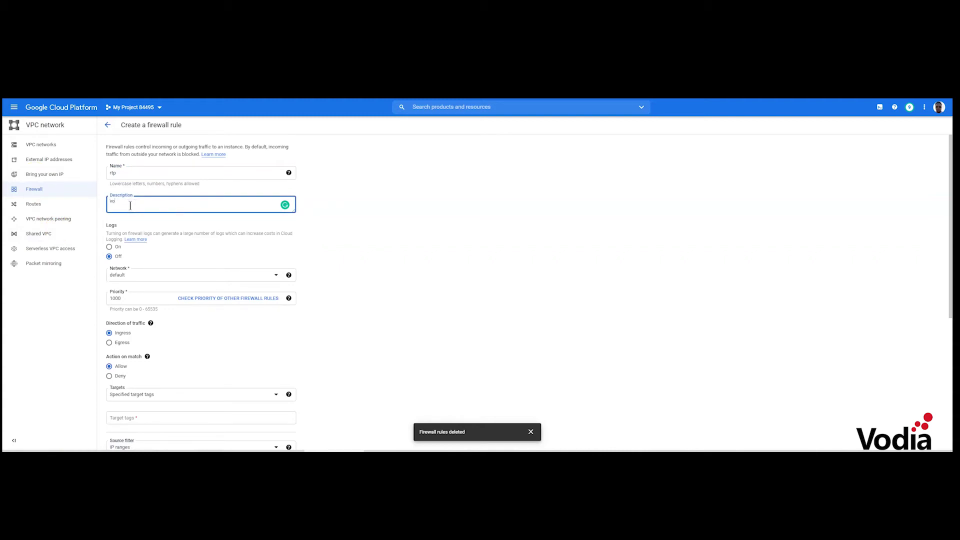
text(dioice)
Keep IP ranges as the source filter and enable the UDP protocol
scroll(158, 239, down, 3)
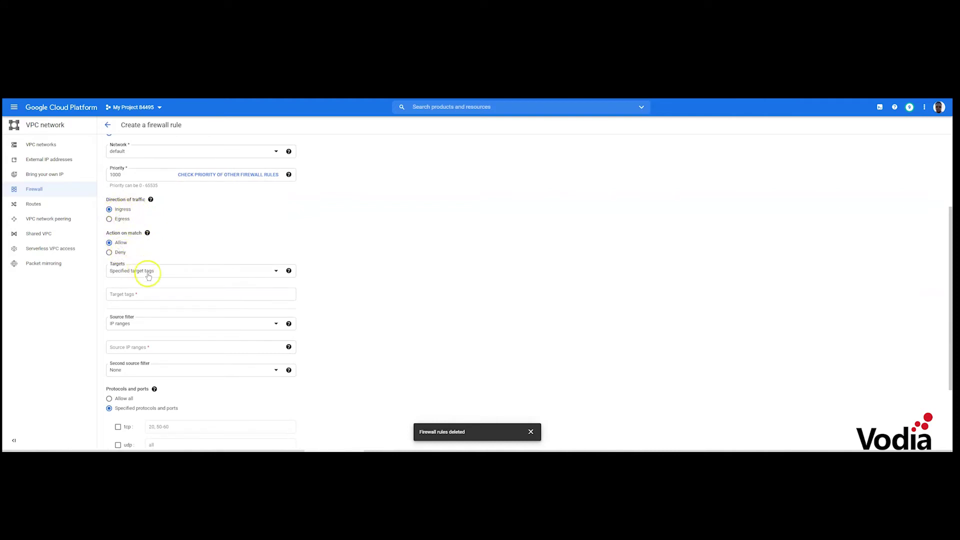
click(154, 327)
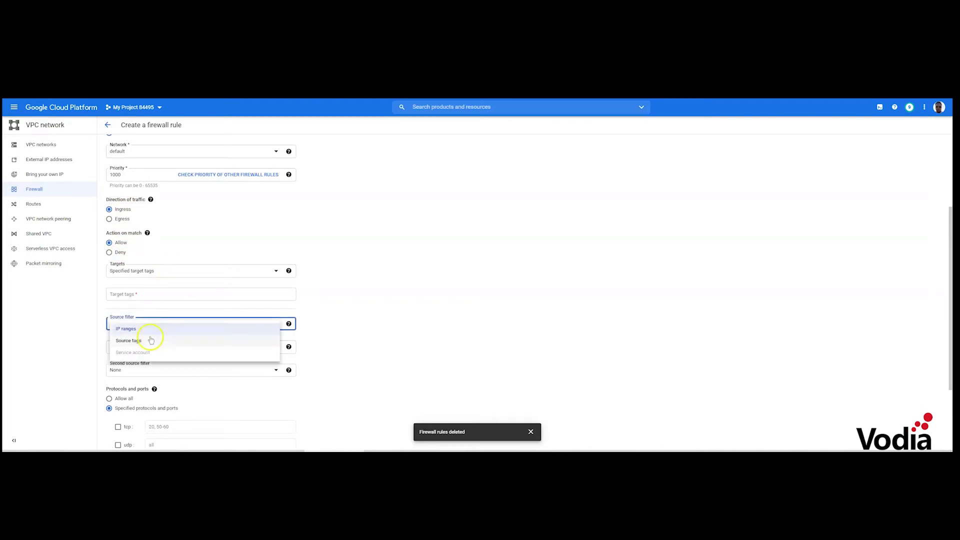
click(226, 329)
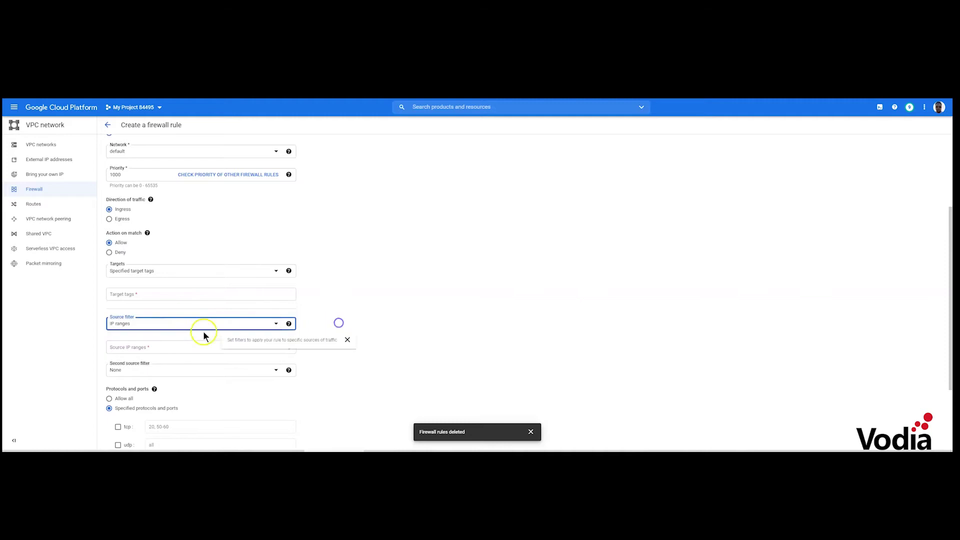
scroll(202, 322, down, 2)
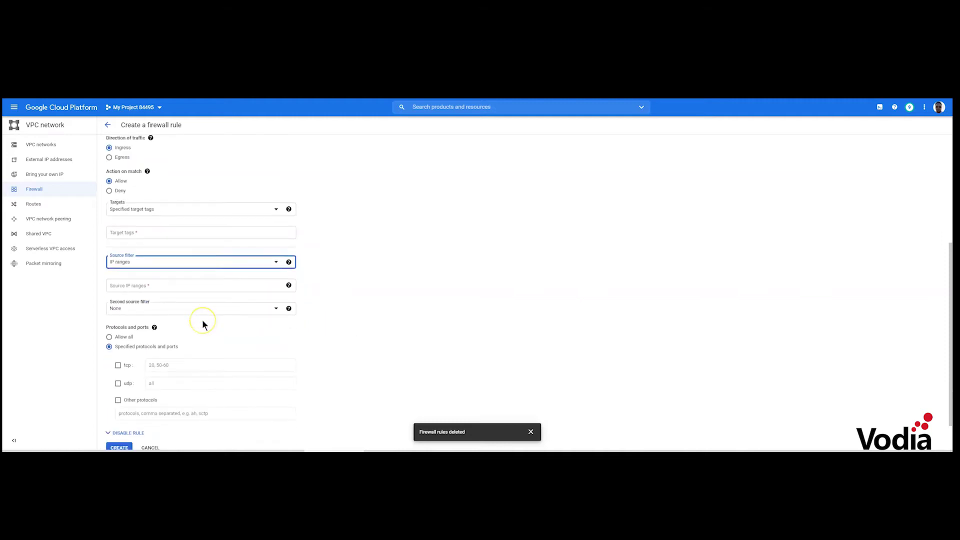
scroll(203, 324, down, 1)
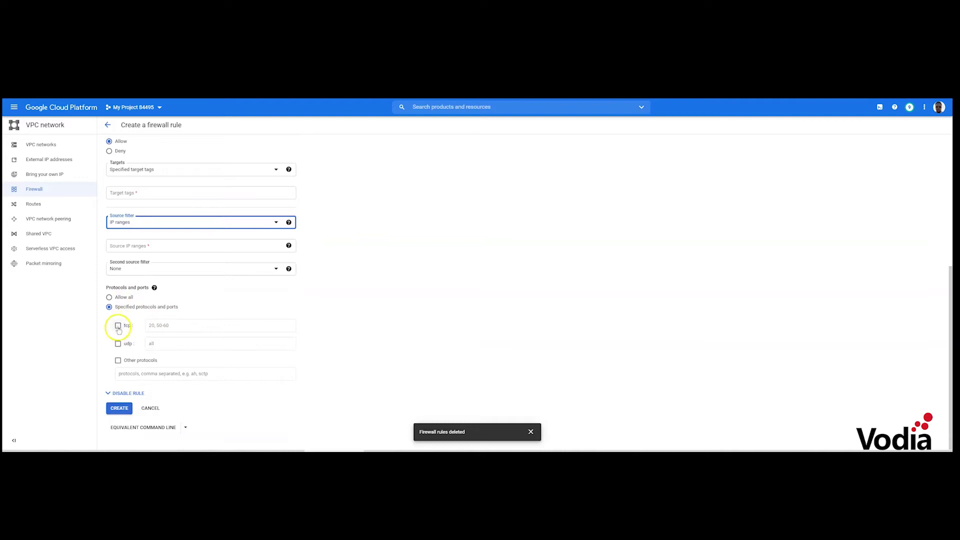
click(118, 344)
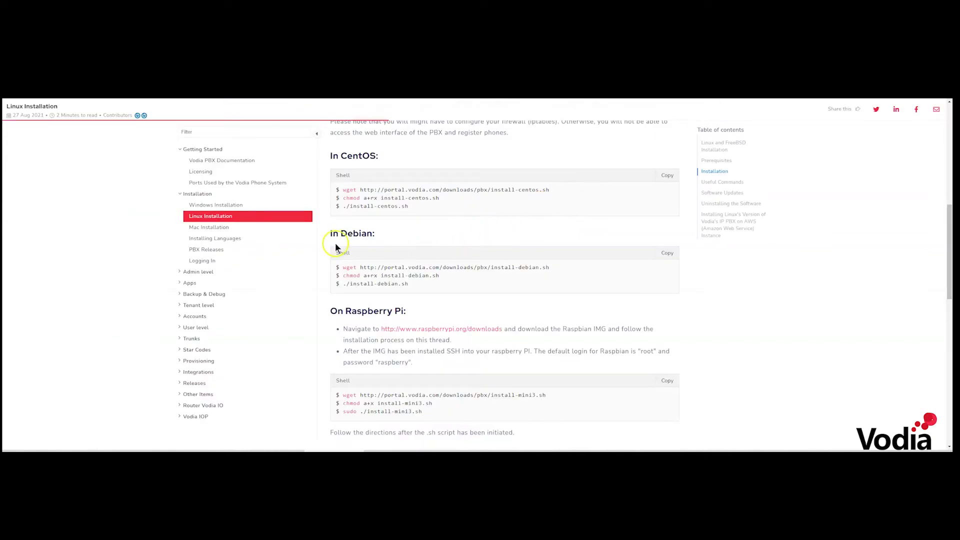
click(234, 183)
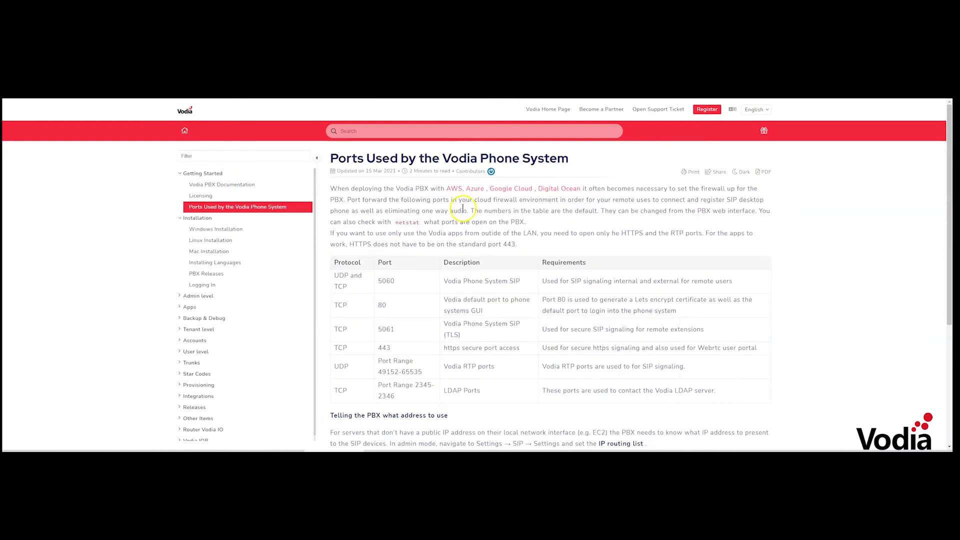
scroll(455, 210, down, 2)
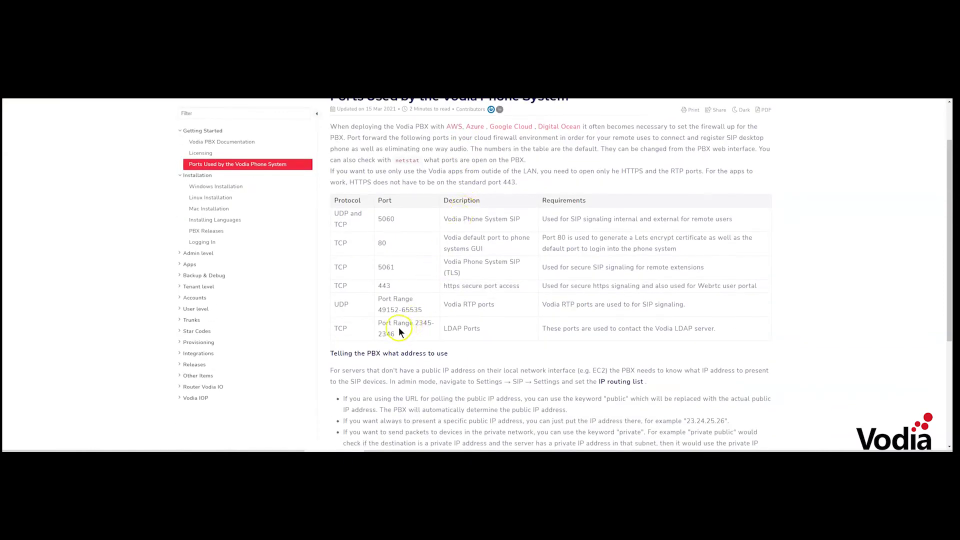
drag(388, 309, 423, 309)
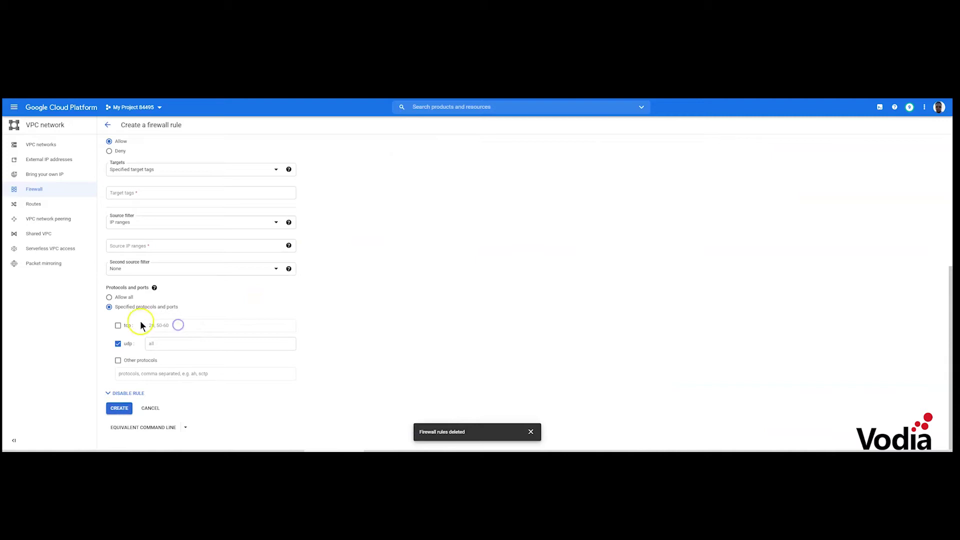
click(160, 344)
text(49152-65535)
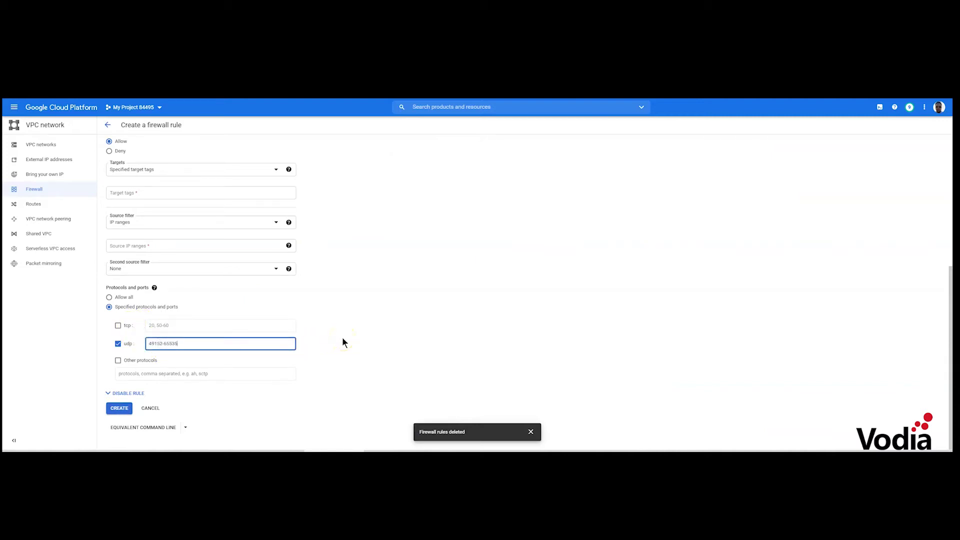
scroll(343, 339, up, 5)
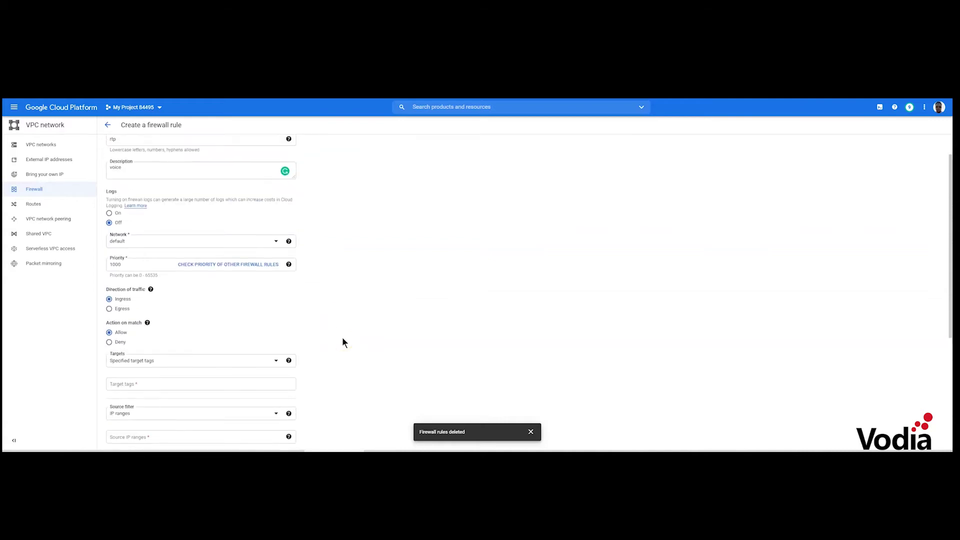
scroll(343, 341, down, 4)
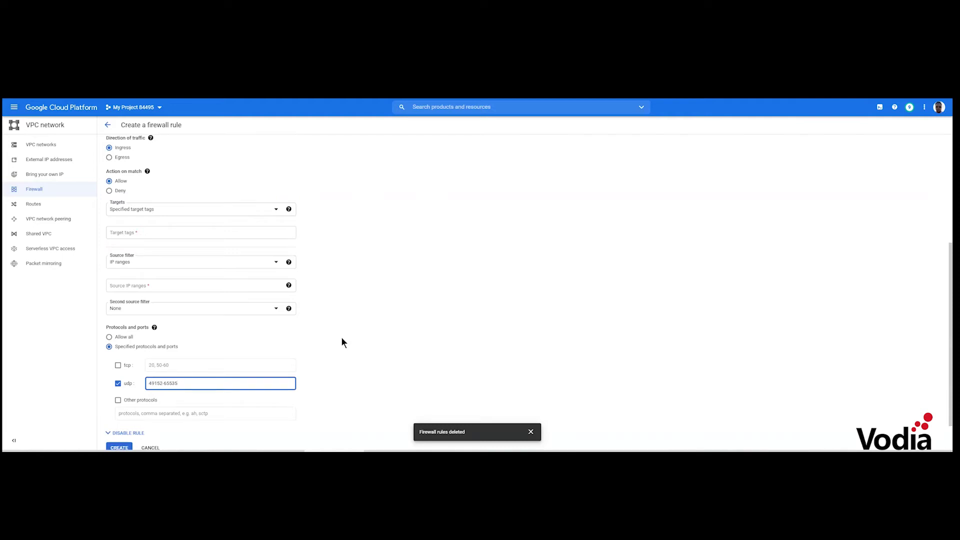
scroll(340, 339, down, 1)
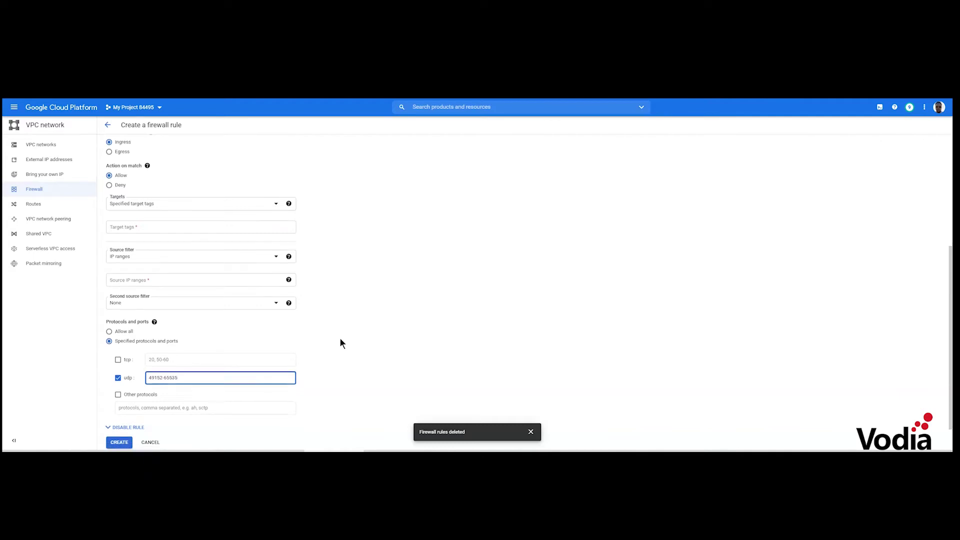
click(124, 413)
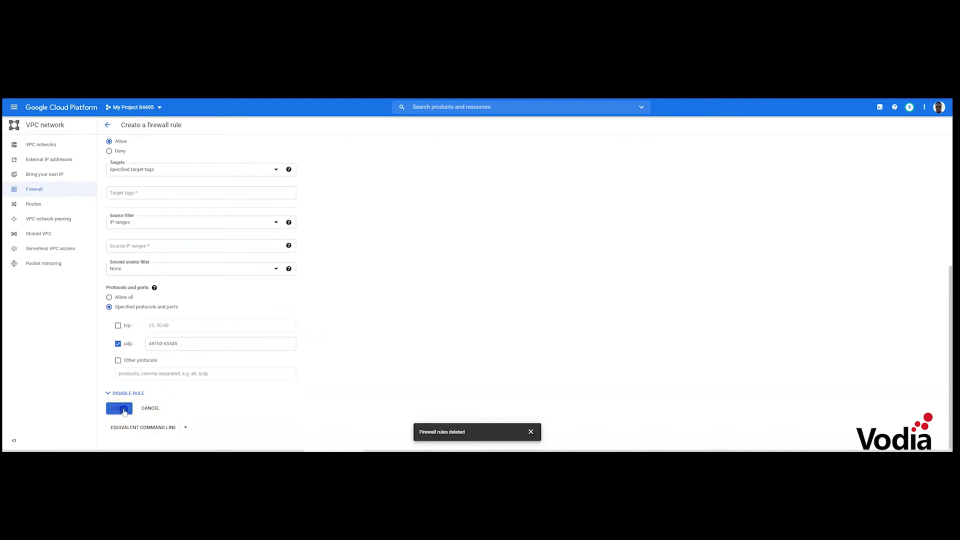
Add target tag rtp and source IP range 0.0.0.0/ to fix the required fields
scroll(280, 359, down, 3)
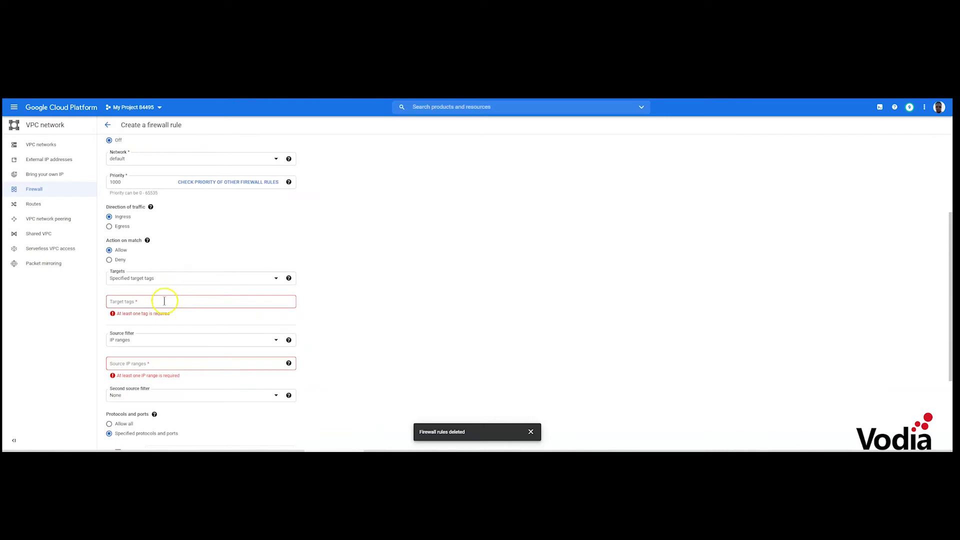
click(165, 301)
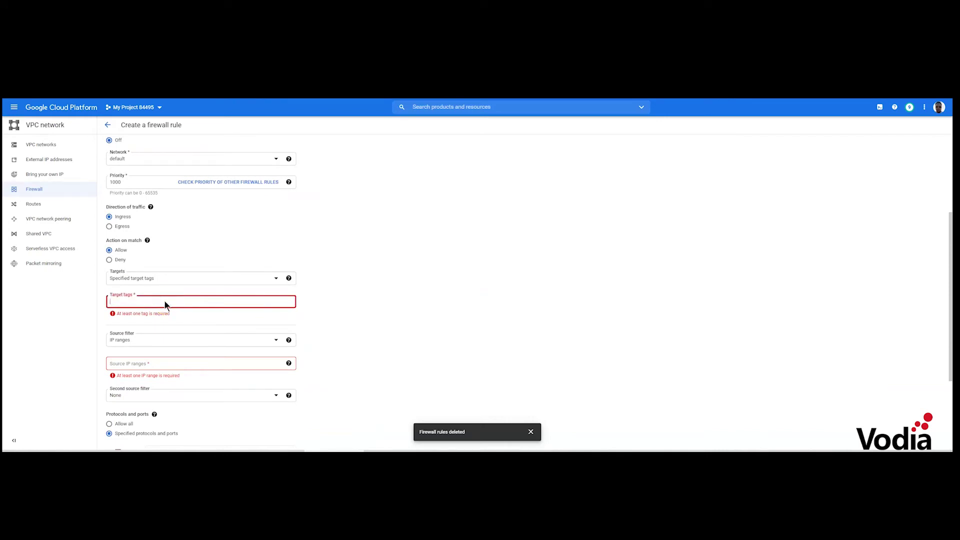
key(Return)
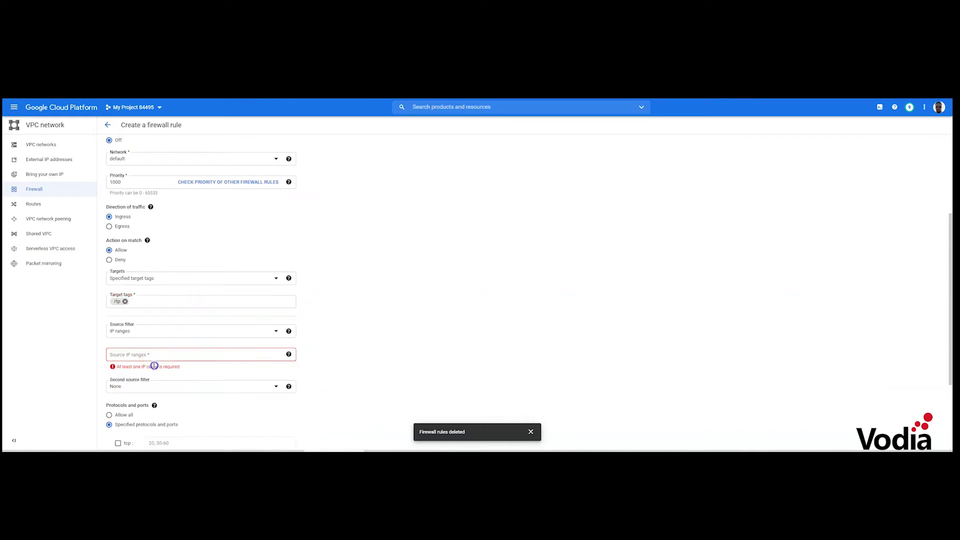
click(214, 351)
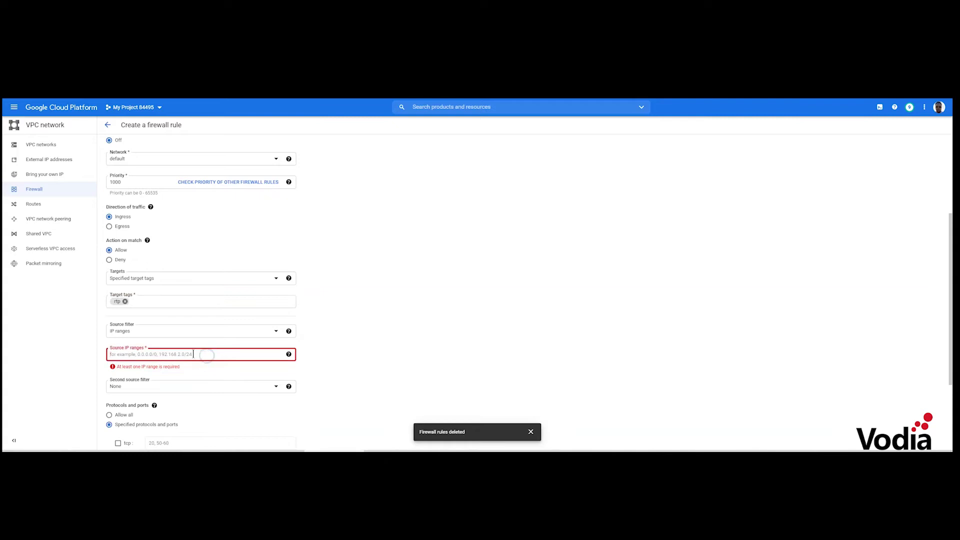
text(0)
key(BackSpace)
text(0.0.0.0/)
click(369, 307)
scroll(368, 310, down, 3)
Submit the rtp rule, which fails on the invalid 0.0.0.0/ range, and begin another rule
click(132, 408)
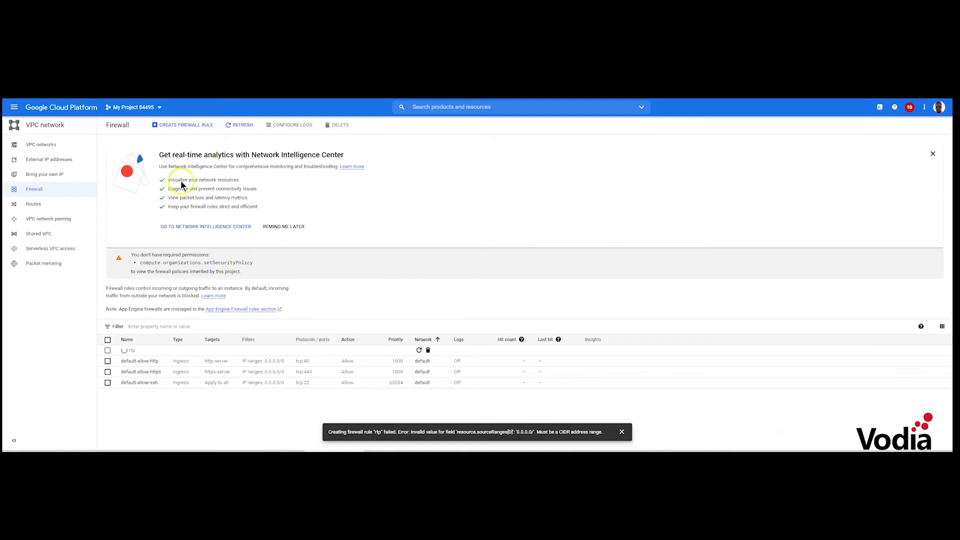
click(183, 125)
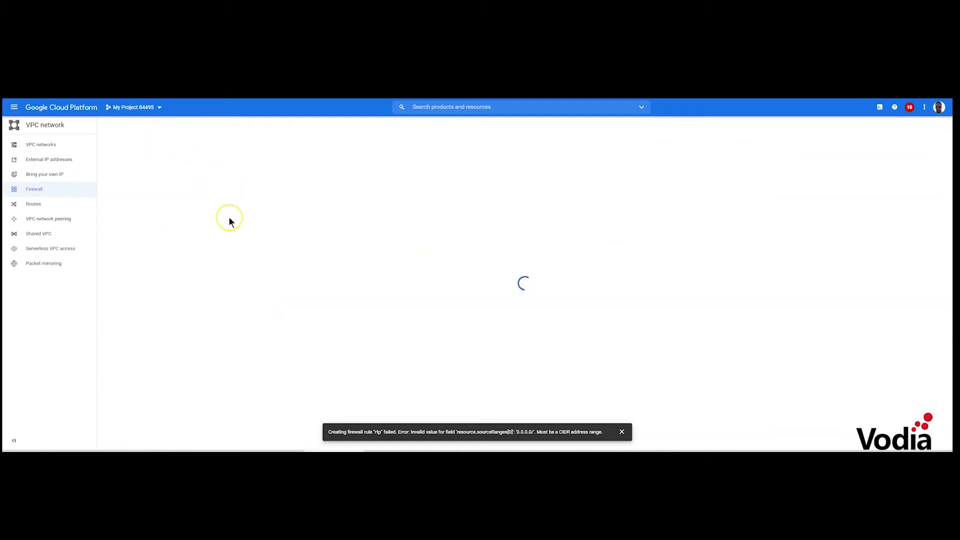
Name the rule voip5060 and start filling in a target tag and source IP range
click(156, 173)
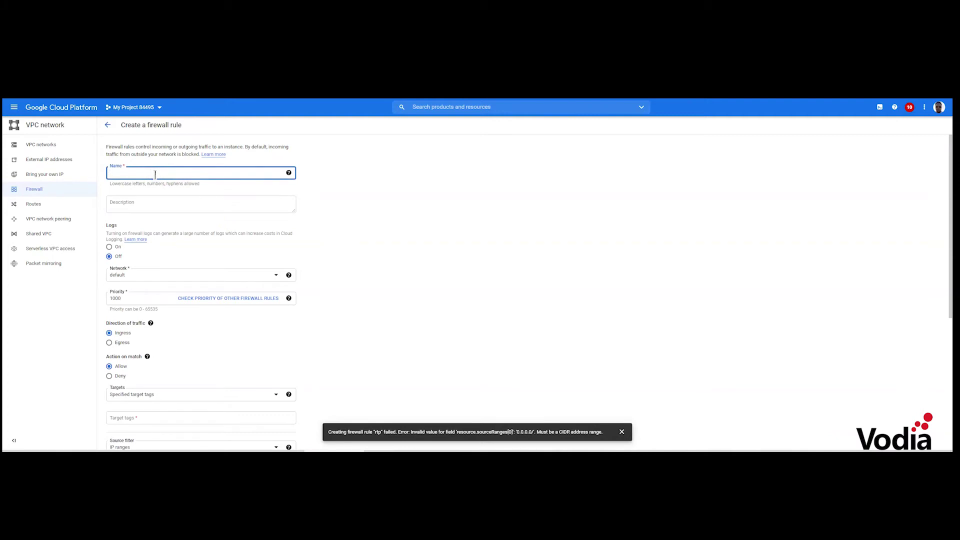
text(voip)
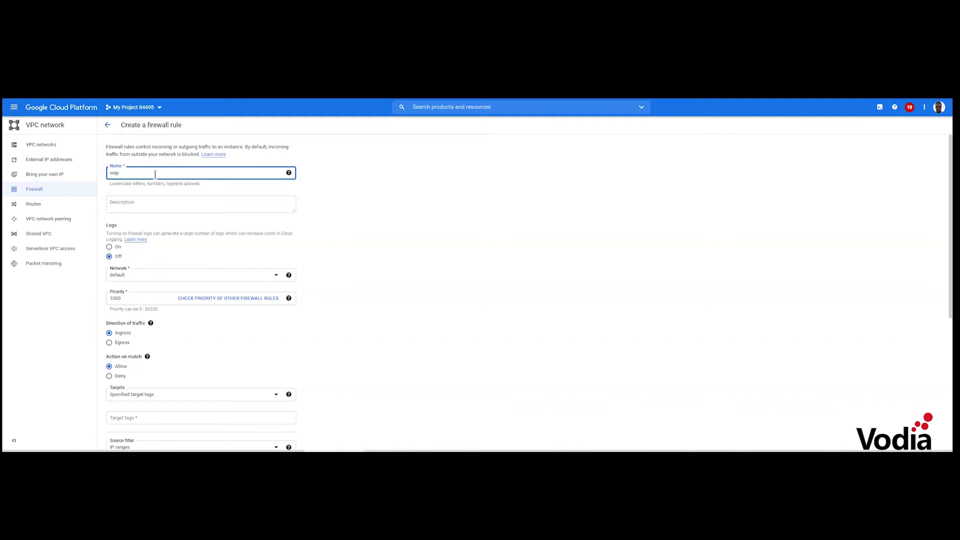
text( 5060)
scroll(163, 213, down, 4)
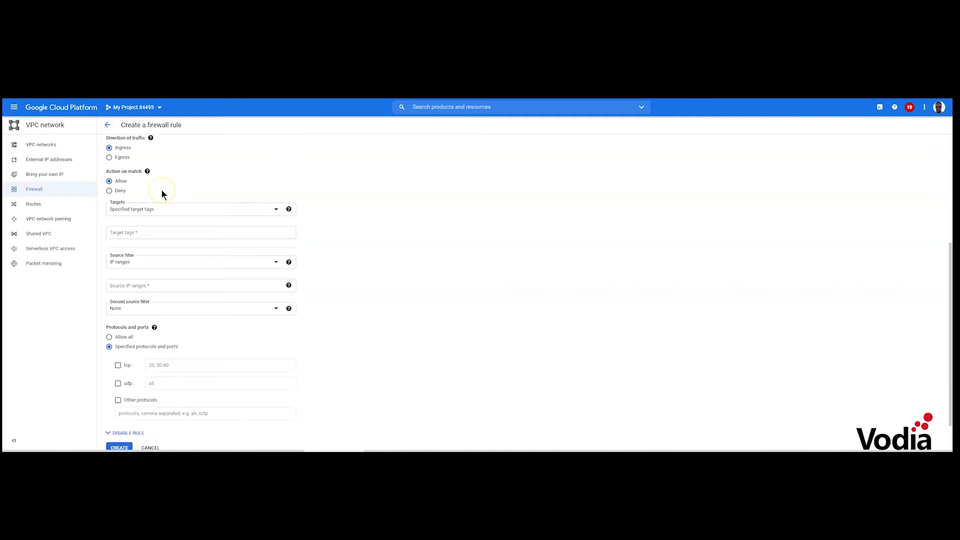
click(148, 232)
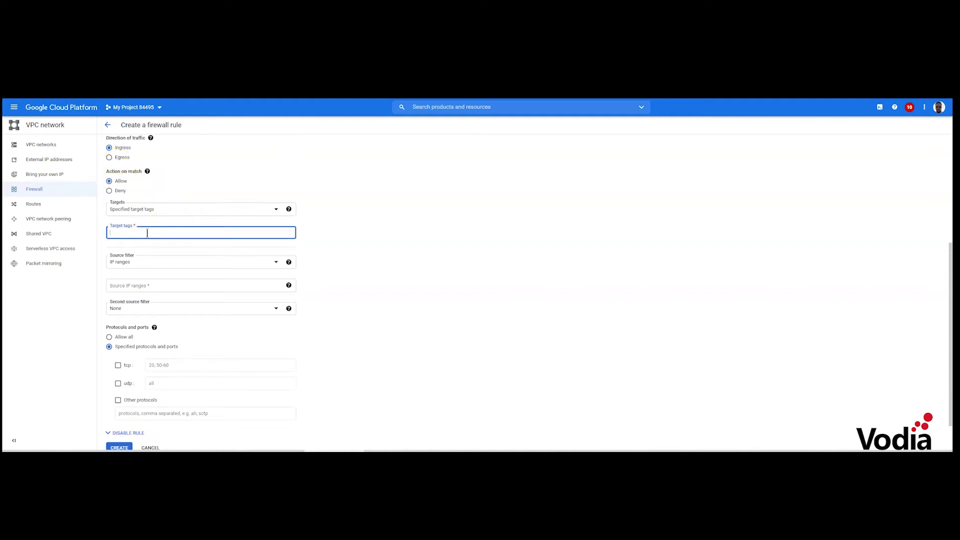
text(5060)
scroll(147, 237, down, 1)
click(148, 245)
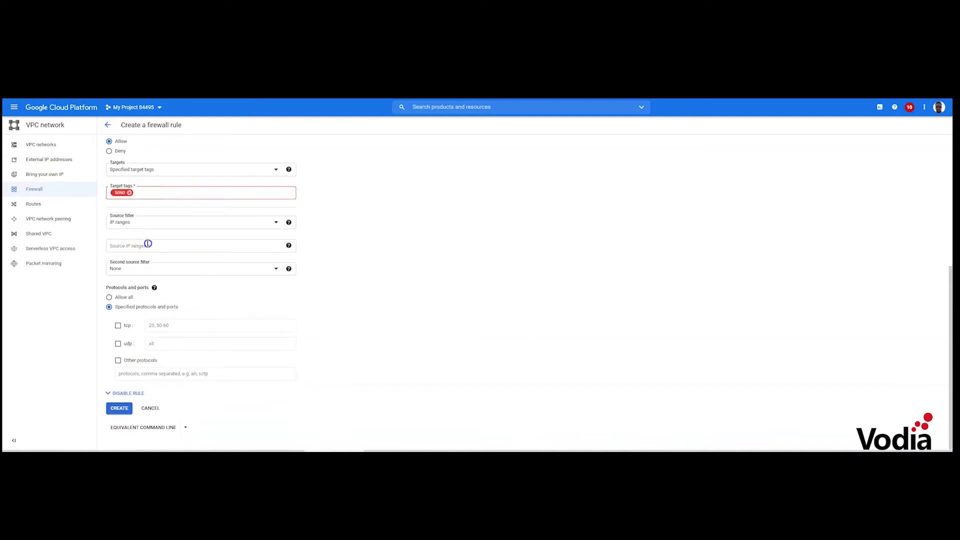
text(0.0.0.0/)
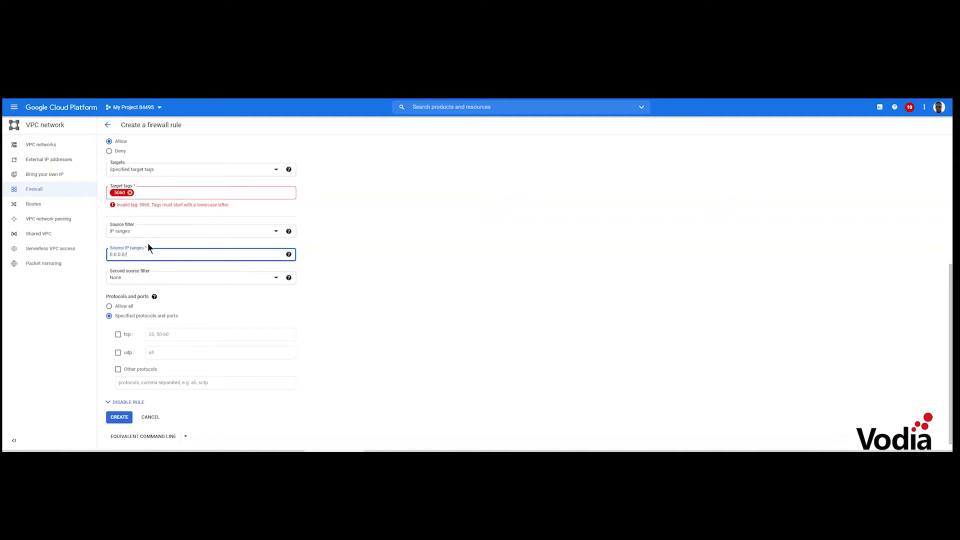
Replace the invalid 5060 target tag with the tag voice
click(148, 194)
click(129, 192)
text(voip)
key(BackSpace)
text(ce)
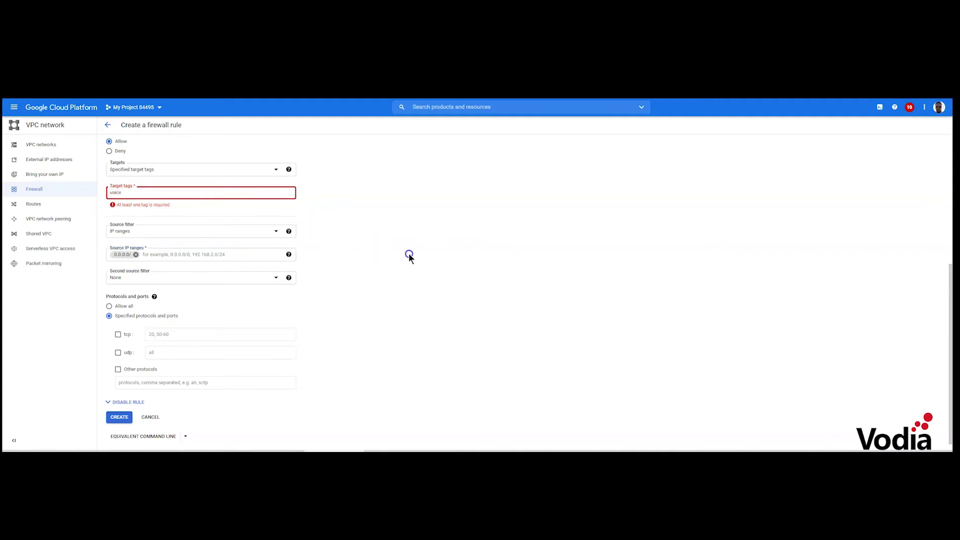
click(409, 253)
Allow TCP port 5061 and create the voip5060 firewall rule
click(118, 325)
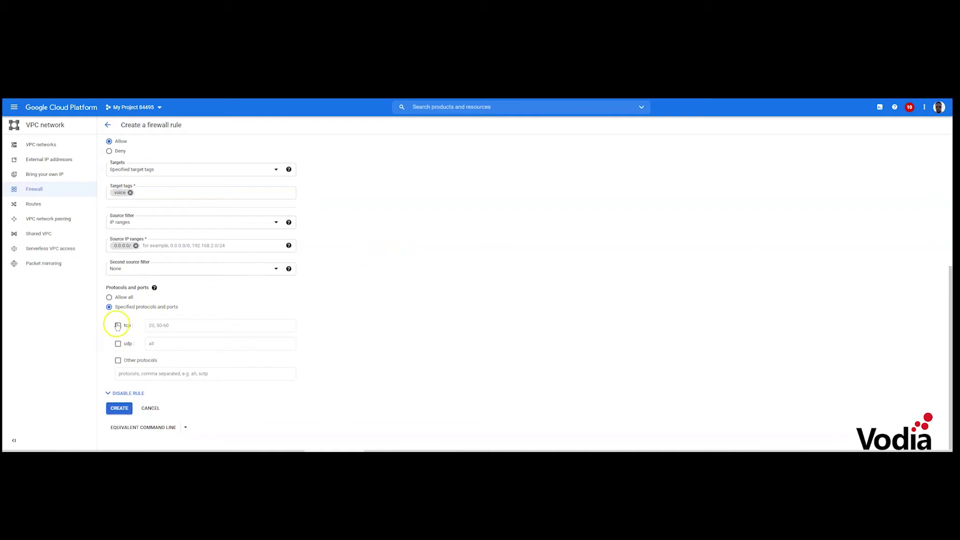
click(179, 326)
text(5061)
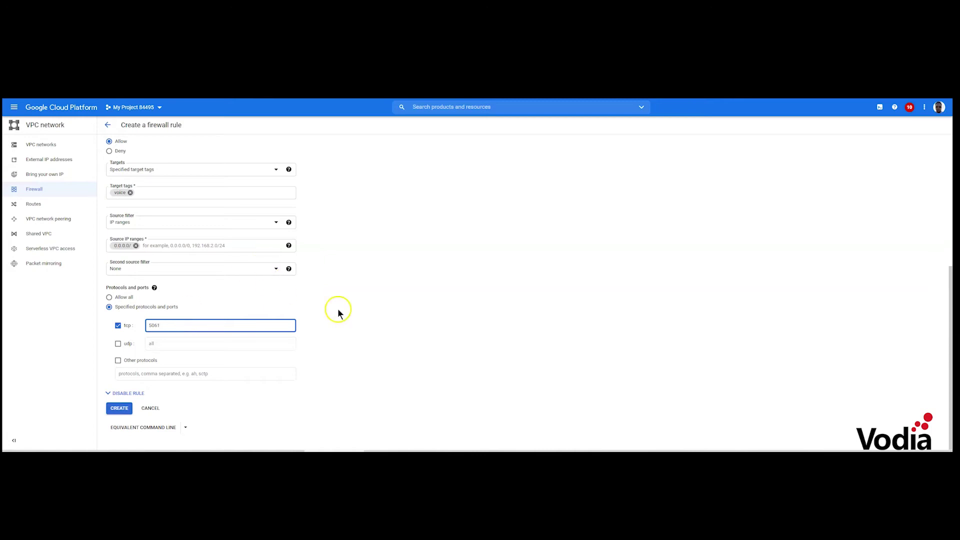
click(123, 408)
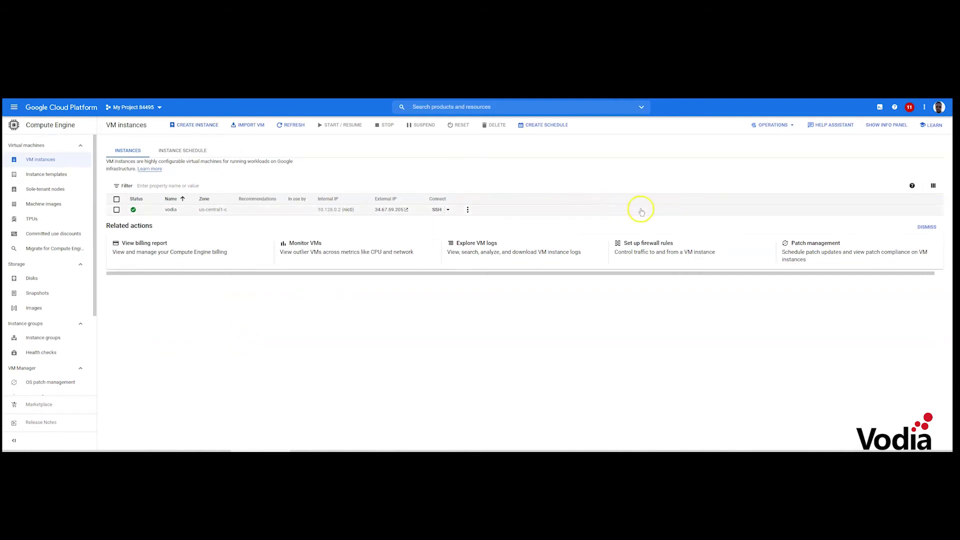
Return to the firewall list, review the three default rules, and begin a new rule
click(639, 245)
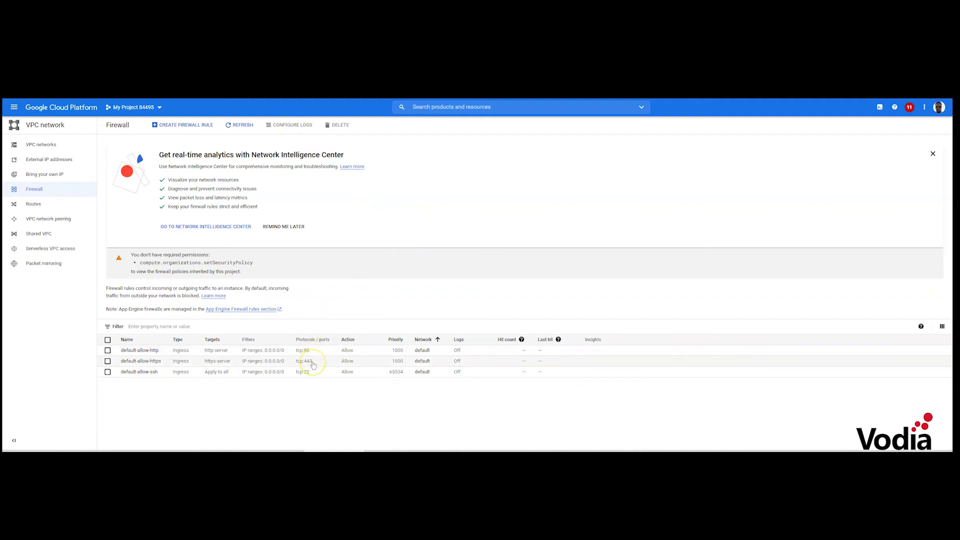
click(311, 376)
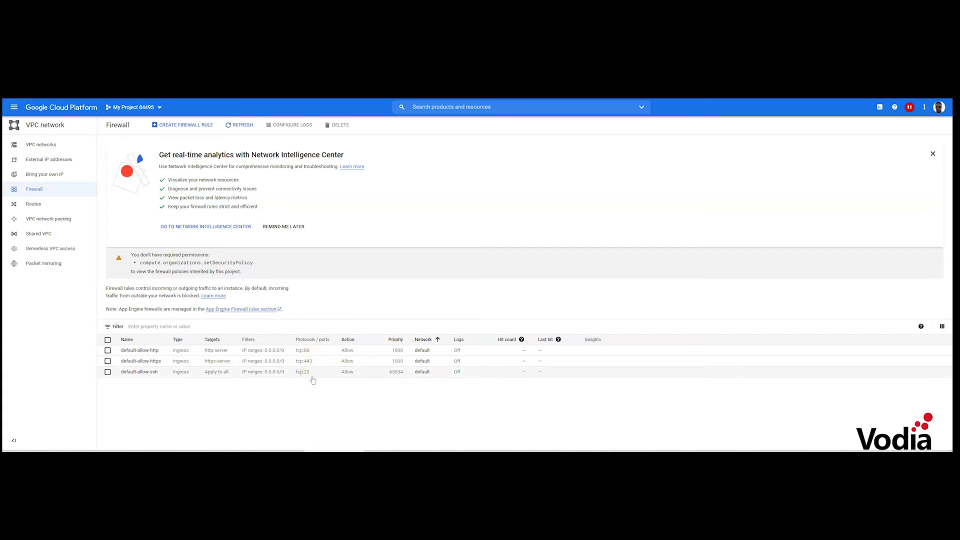
click(132, 234)
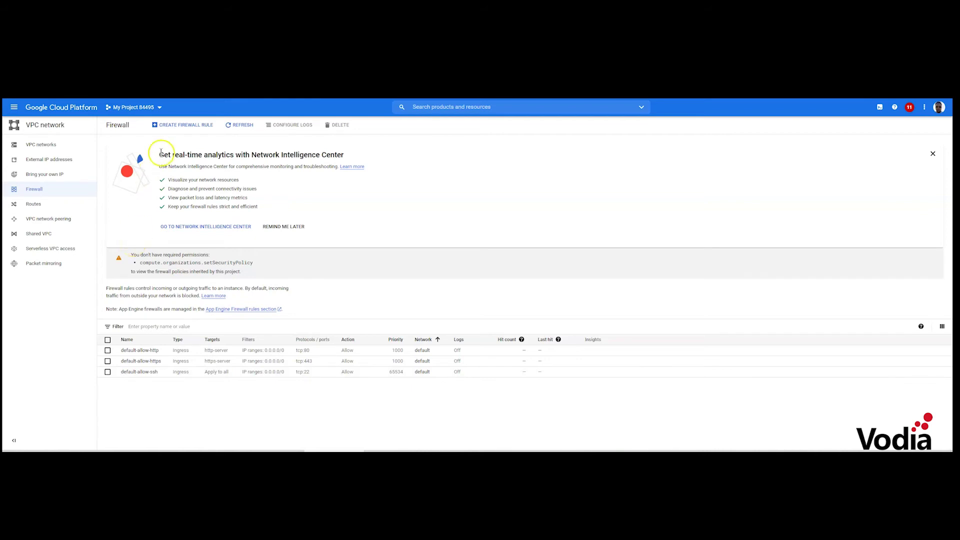
click(162, 126)
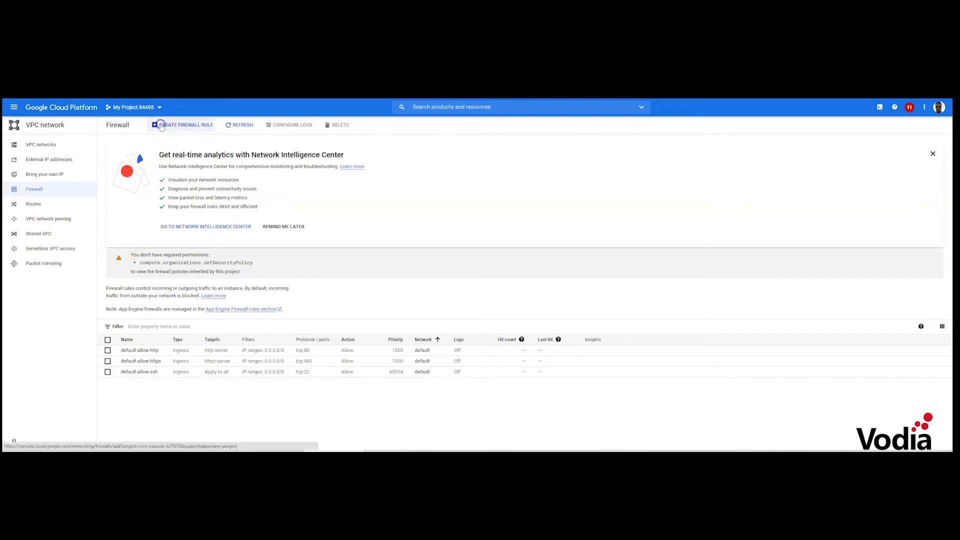
Name the rule vodiaports, keep the default network, and add target tag vodiavoice
click(168, 173)
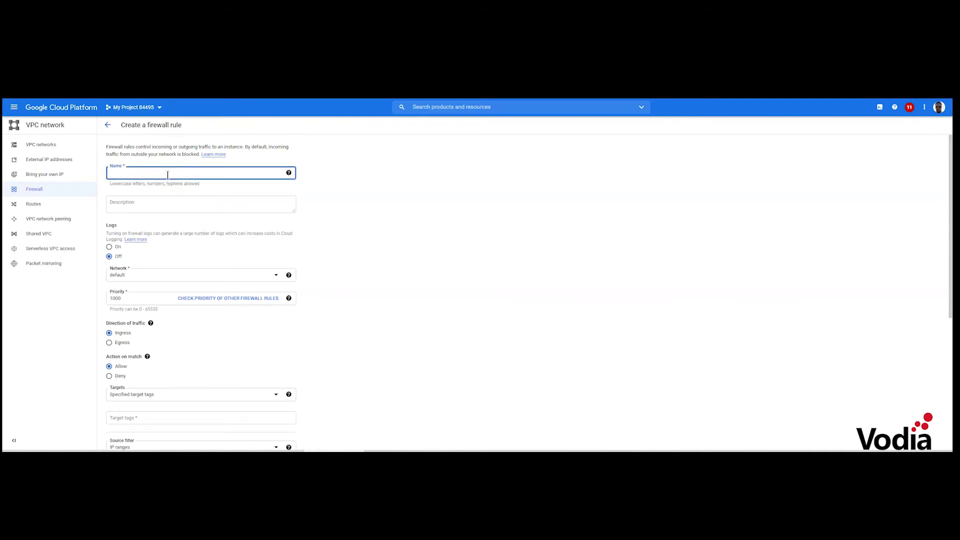
text(vodiapo)
scroll(242, 214, down, 1)
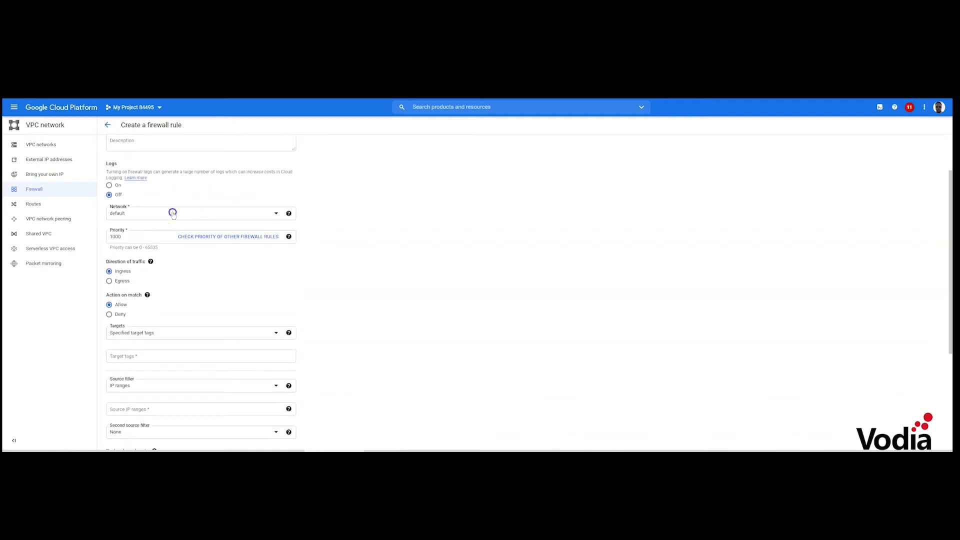
click(172, 213)
click(372, 211)
scroll(359, 217, down, 1)
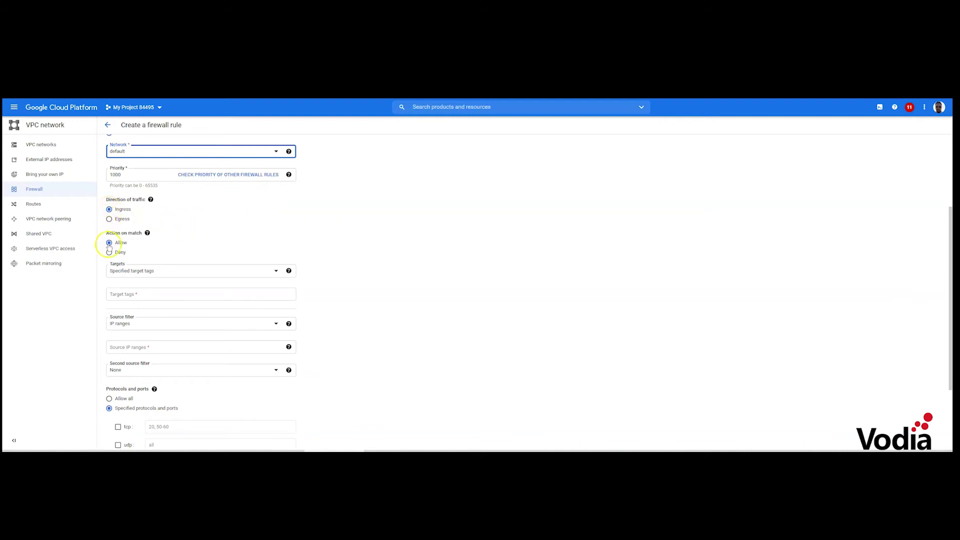
scroll(279, 265, down, 1)
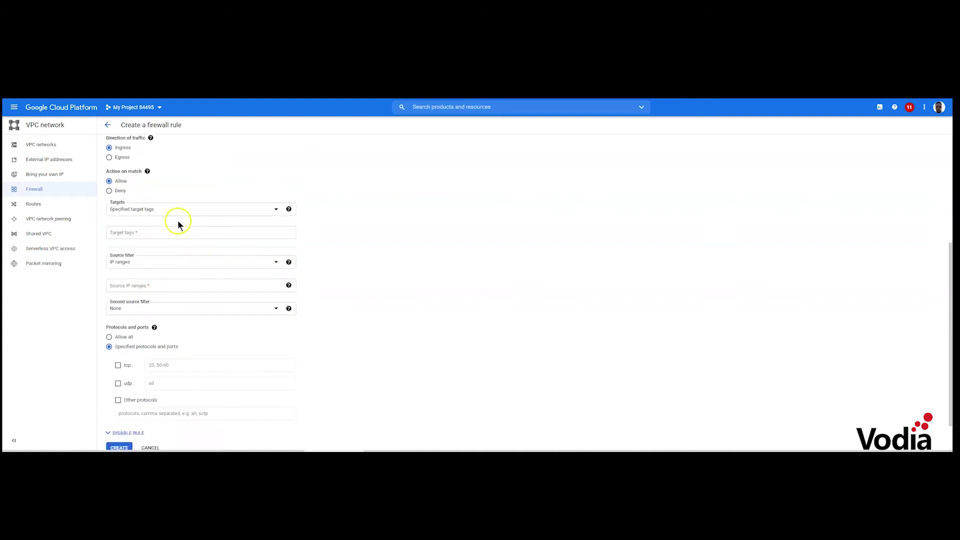
click(164, 233)
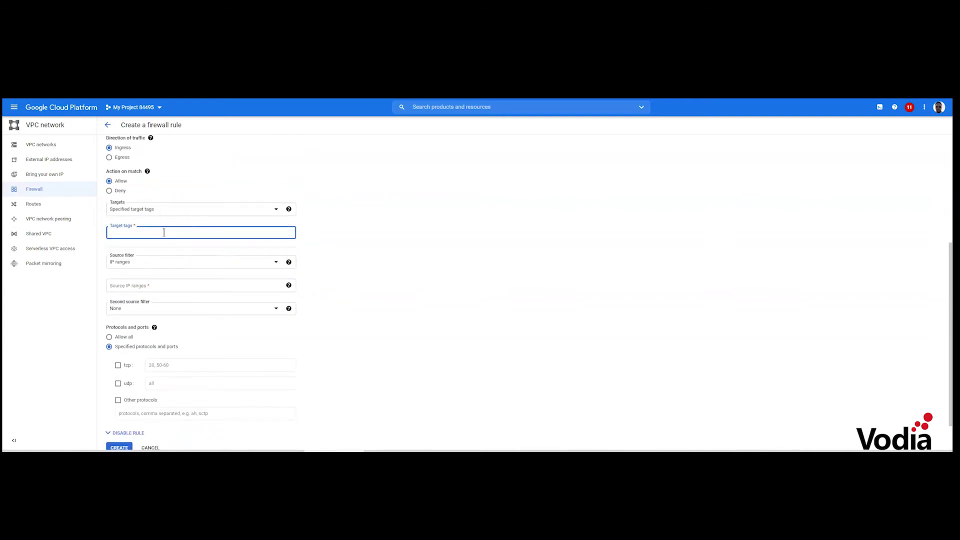
text(vodiavoice)
Keep the source filter on IP ranges and set the source range to 0.0.0.0/0
click(210, 263)
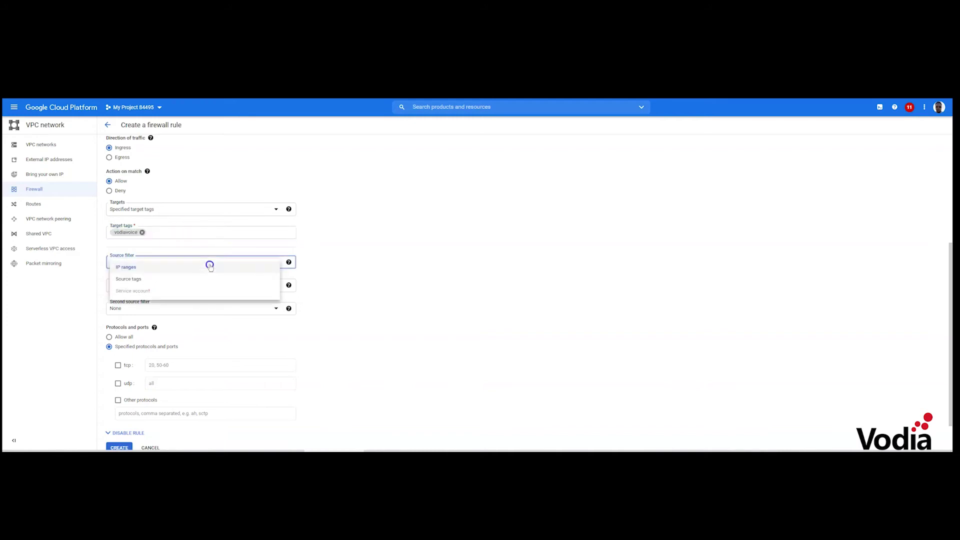
click(210, 267)
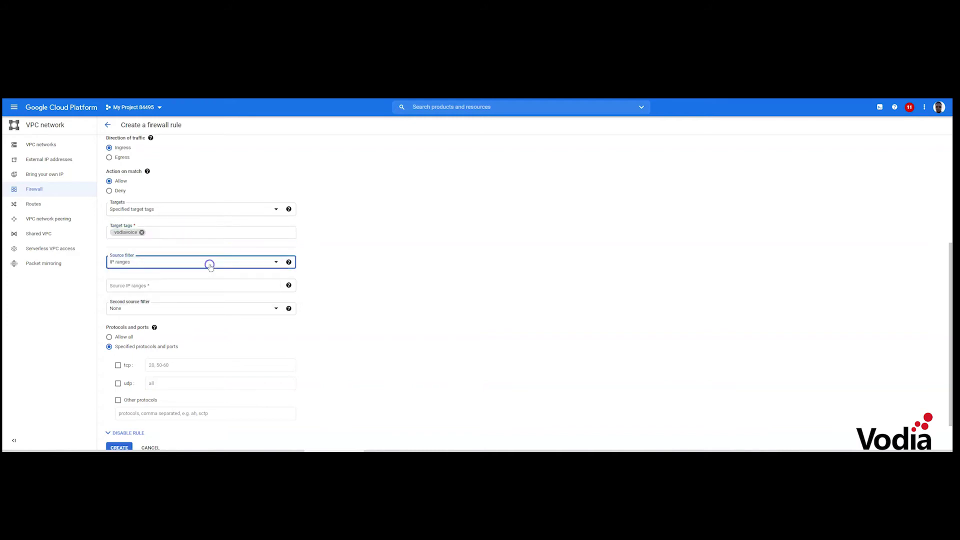
click(195, 262)
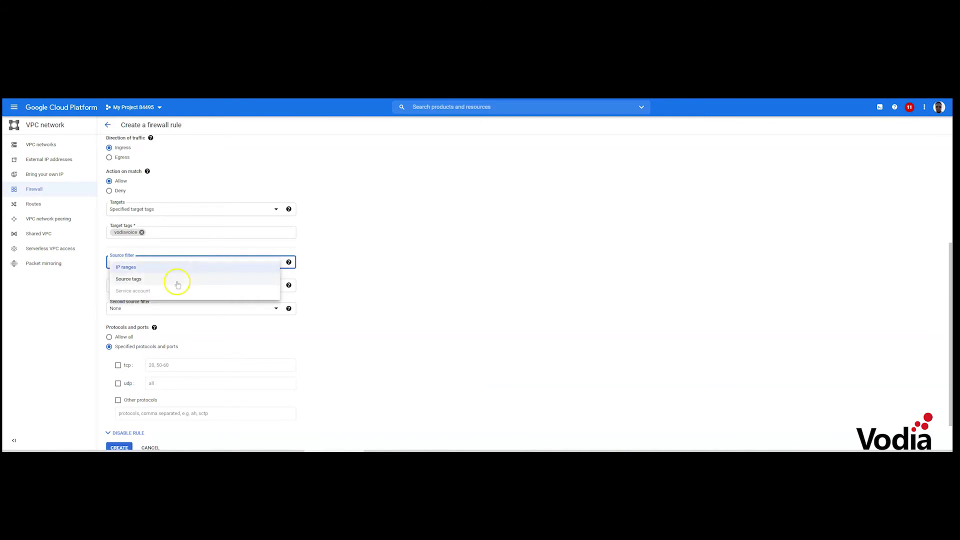
click(385, 261)
click(150, 285)
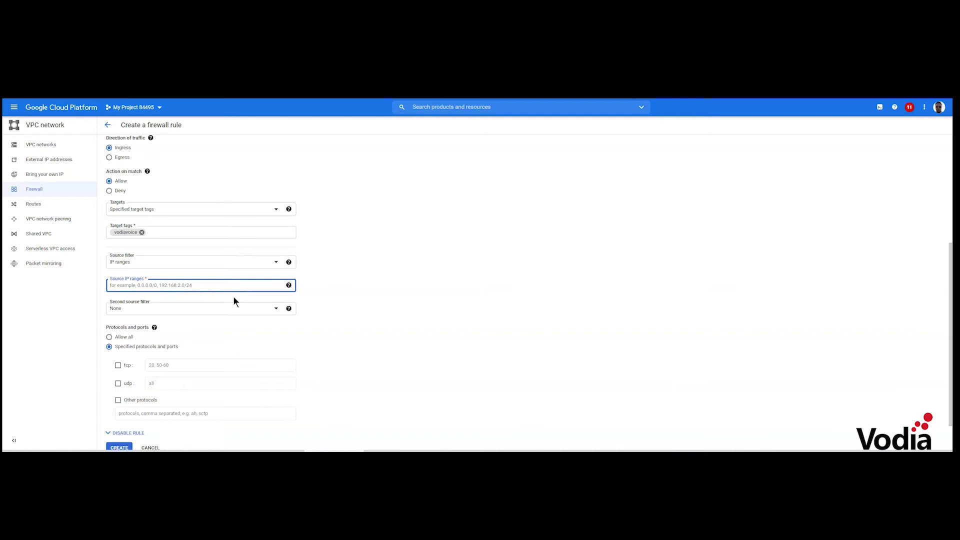
text(0.0.0.0./0)
click(371, 293)
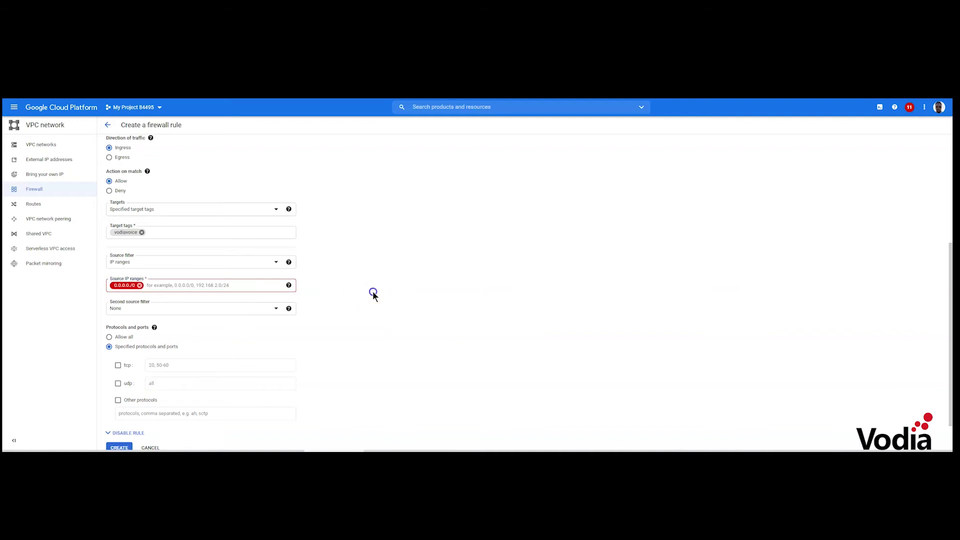
click(140, 285)
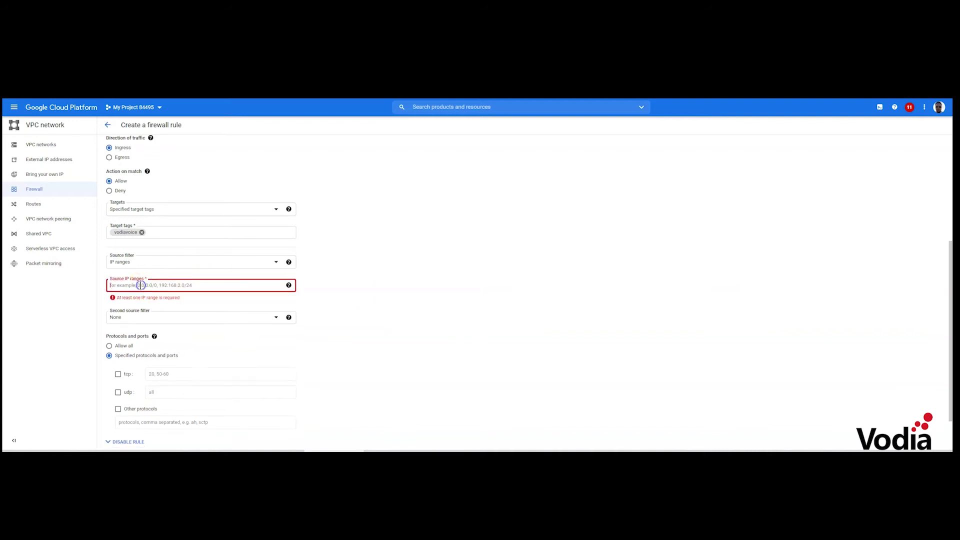
text(0.0.0.0/0)
click(397, 257)
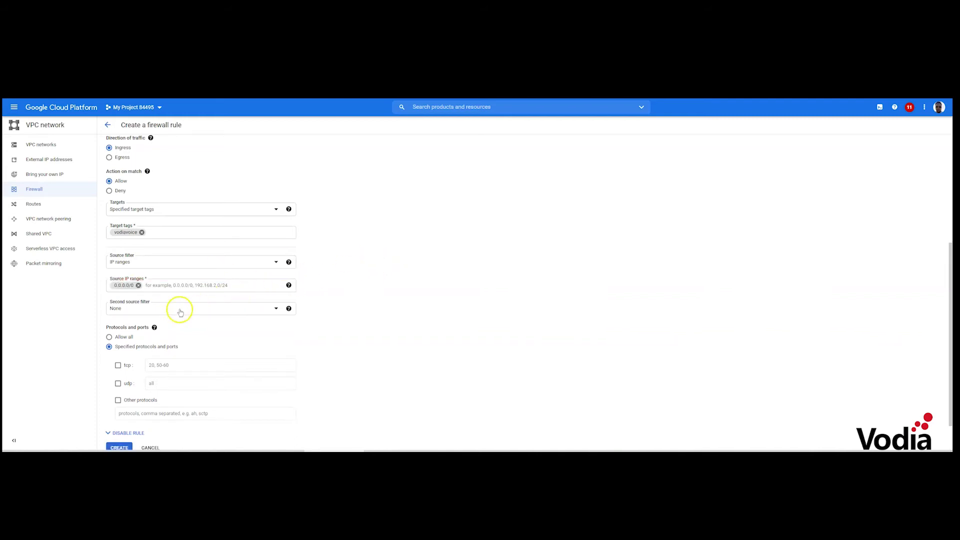
Allow UDP traffic on port 5060
scroll(249, 305, down, 1)
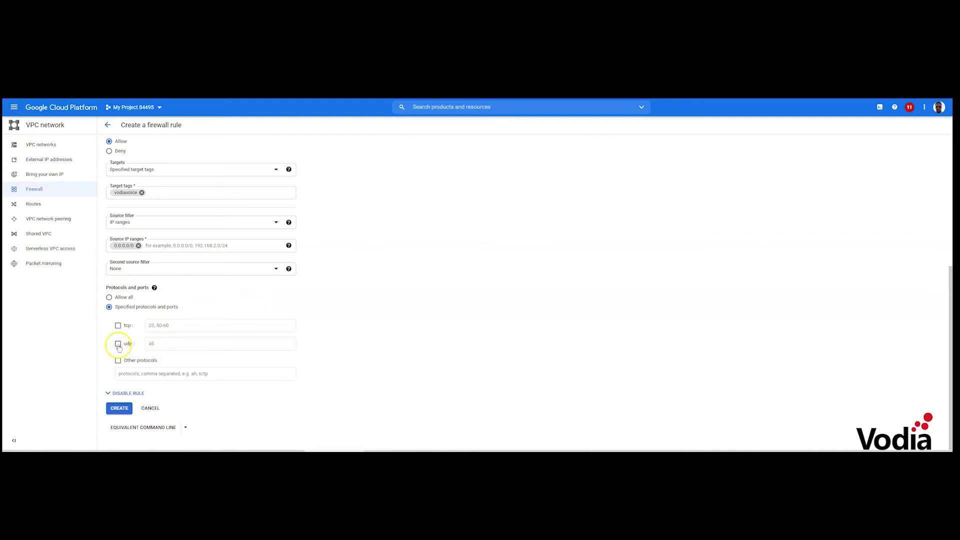
click(118, 345)
click(170, 342)
text(5060)
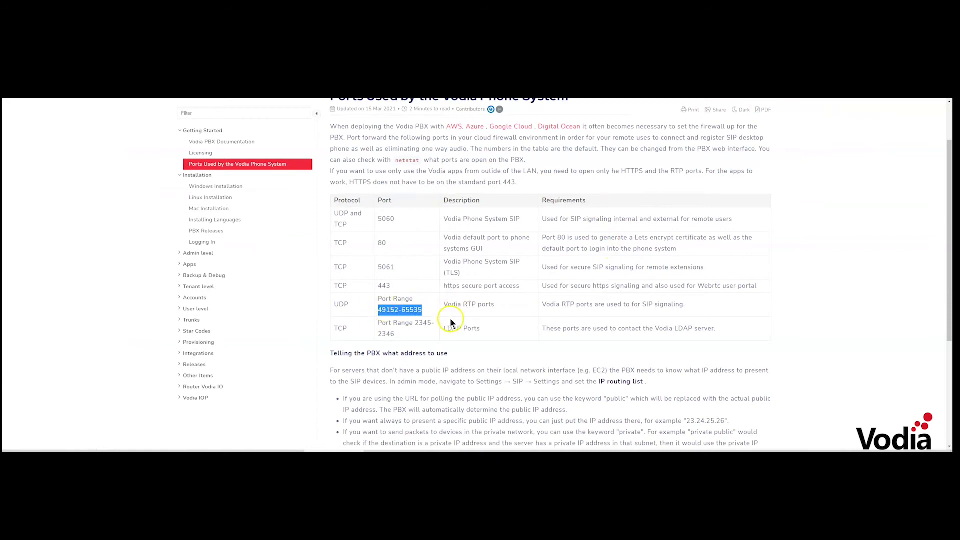
right_click(394, 311)
click(397, 314)
key(alt+Tab)
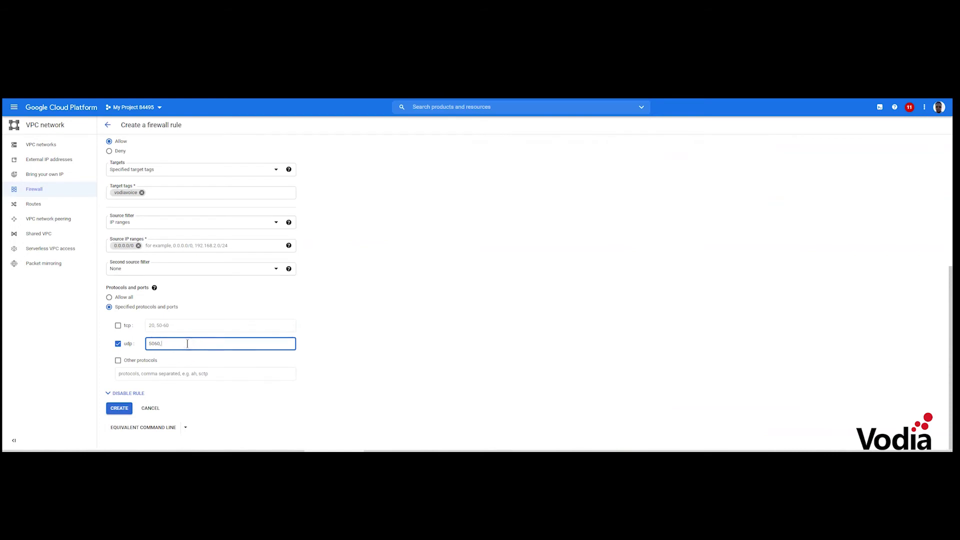
key(ctrl+v)
click(160, 343)
text(,)
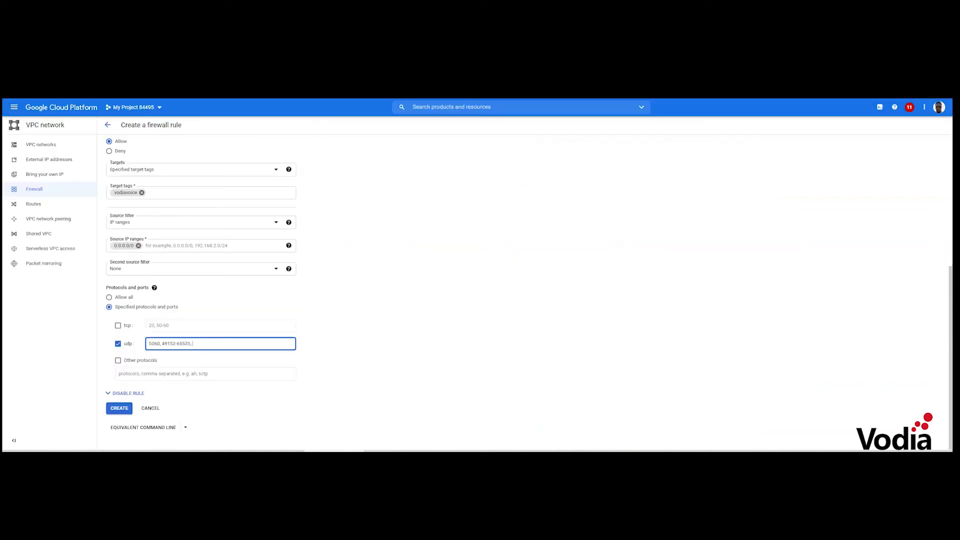
click(119, 409)
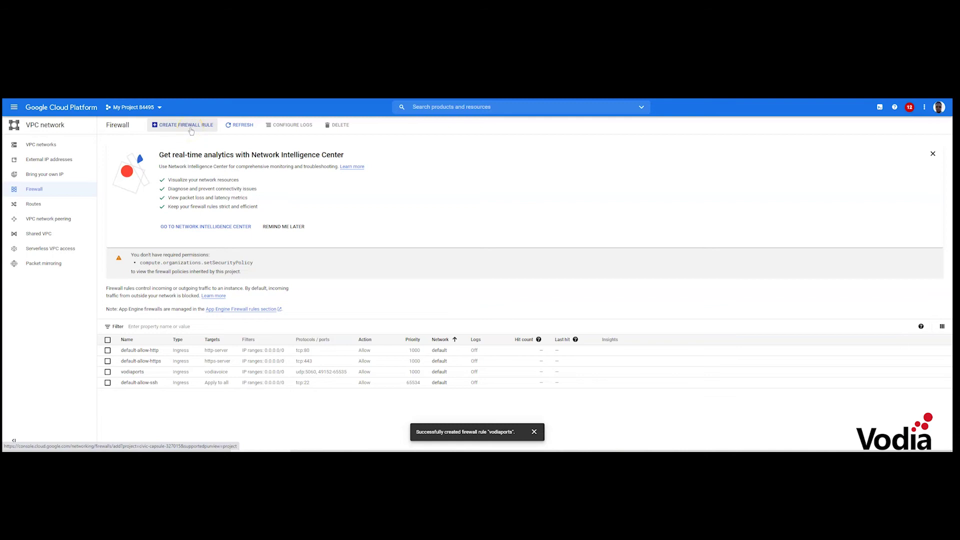
Start a new firewall rule named securevoip targeting instances tagged voip
click(191, 131)
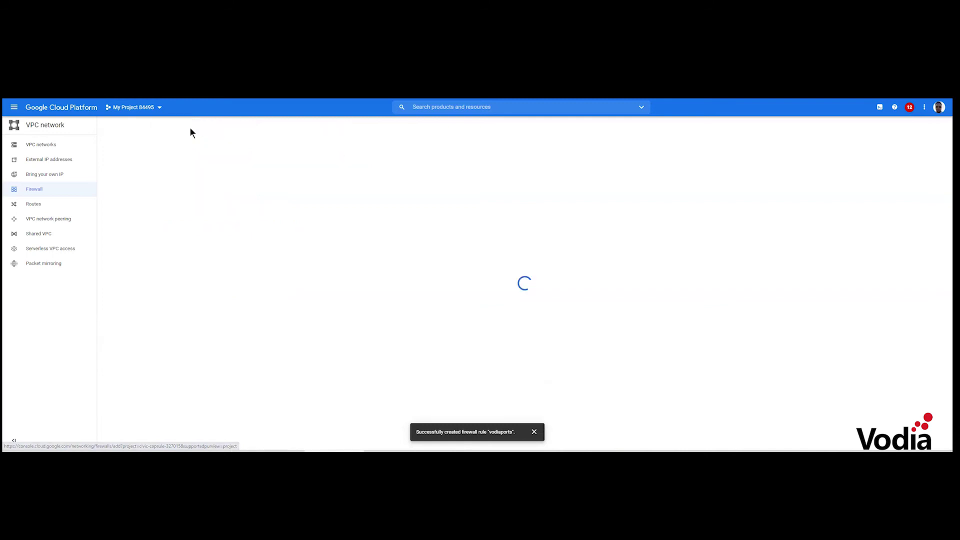
click(138, 173)
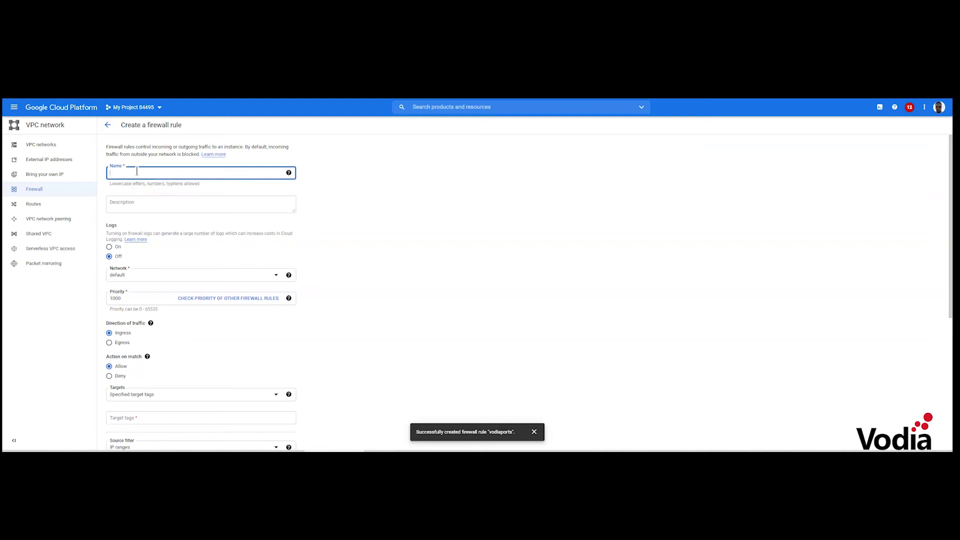
text(securevoip)
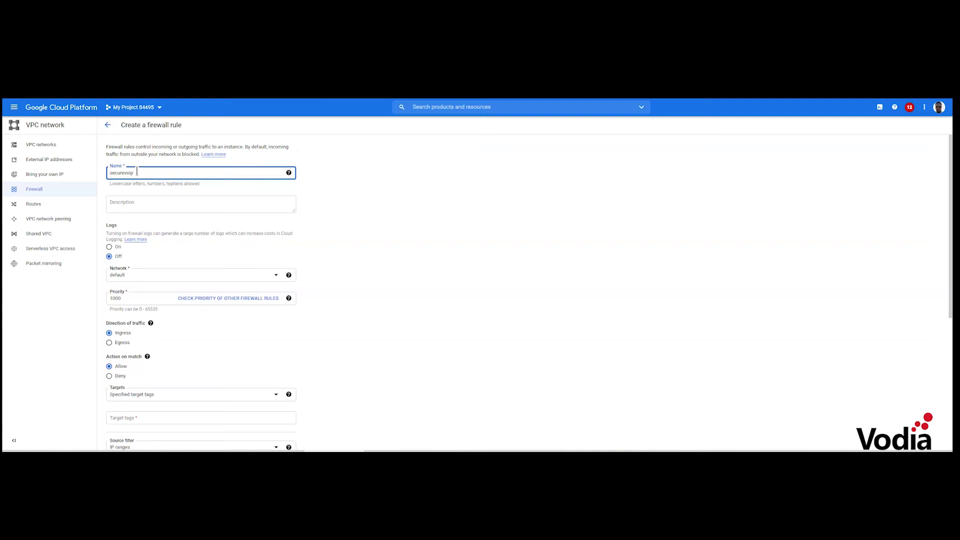
scroll(321, 202, down, 3)
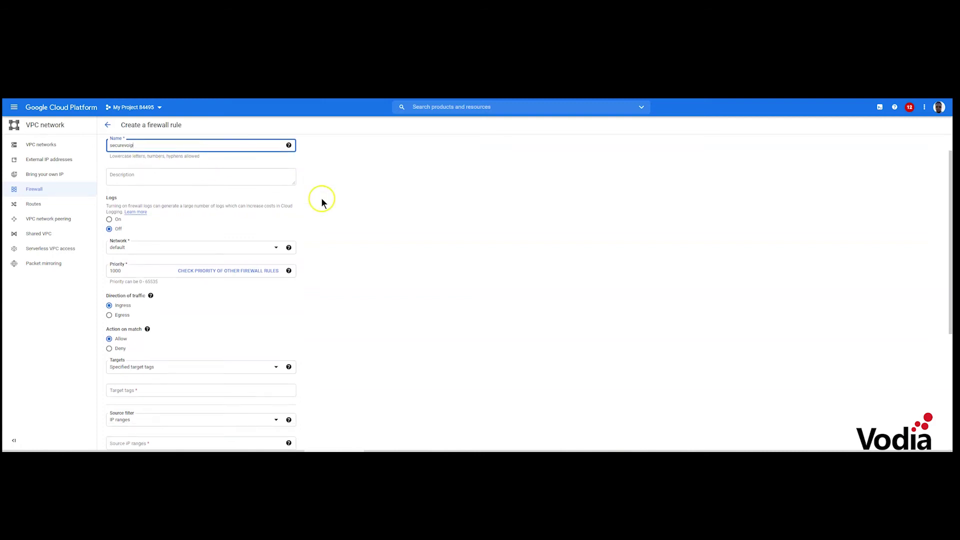
scroll(322, 202, up, 1)
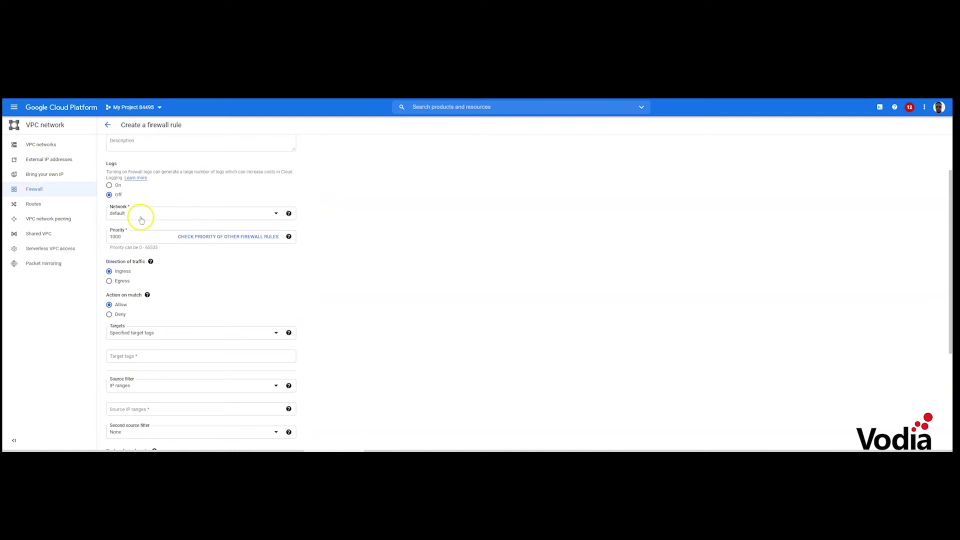
scroll(125, 279, down, 1)
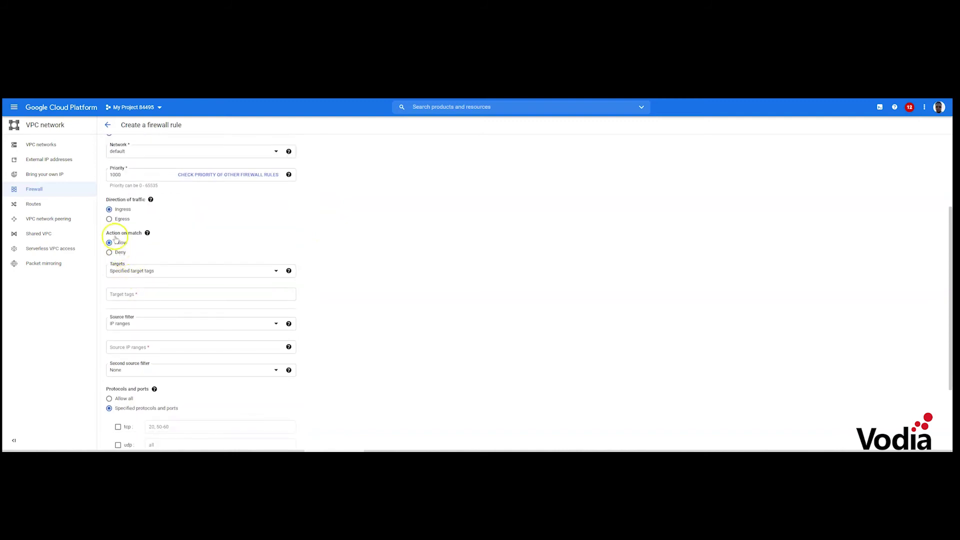
click(153, 274)
click(200, 245)
scroll(201, 246, down, 1)
click(135, 230)
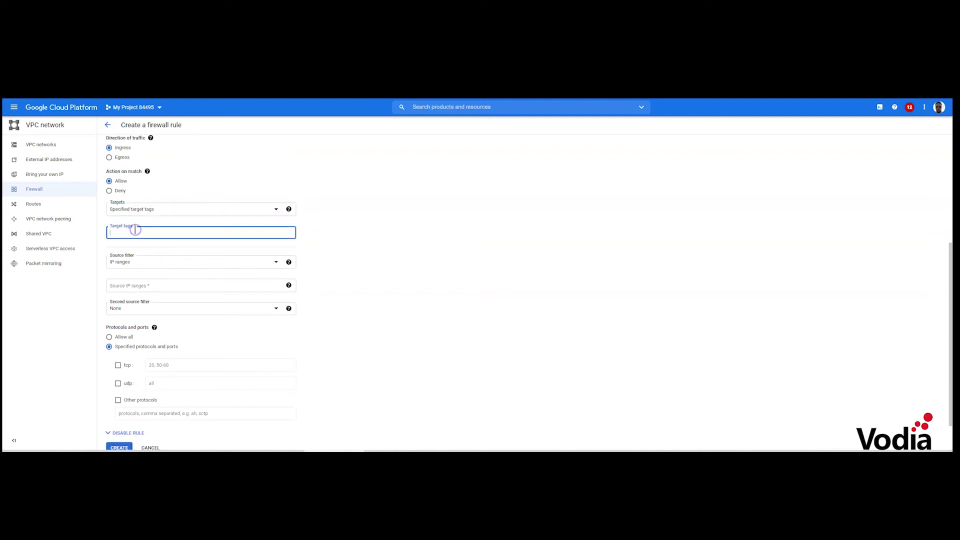
text(voip)
Allow traffic from source IP range 0.0.0.0/0
scroll(216, 214, down, 1)
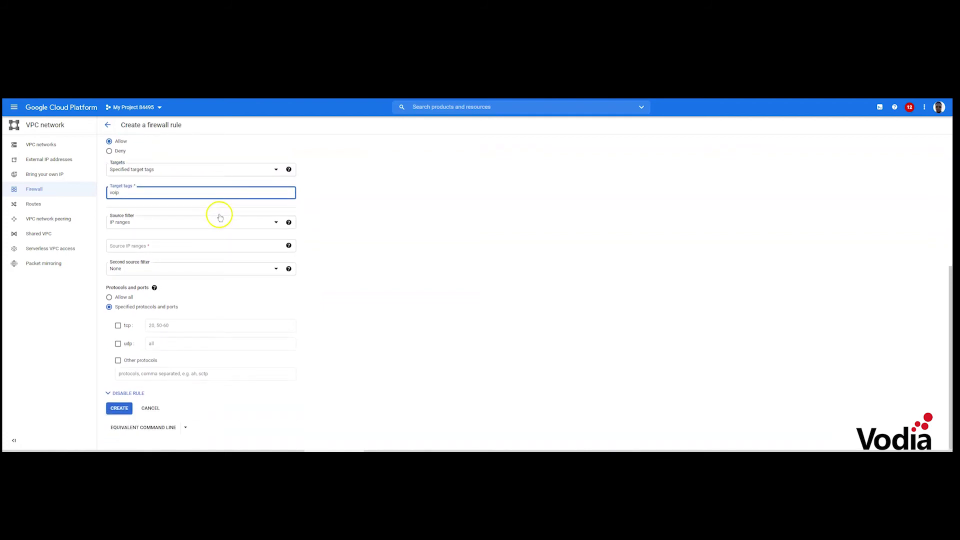
click(127, 246)
text(0.0.0.0/0)
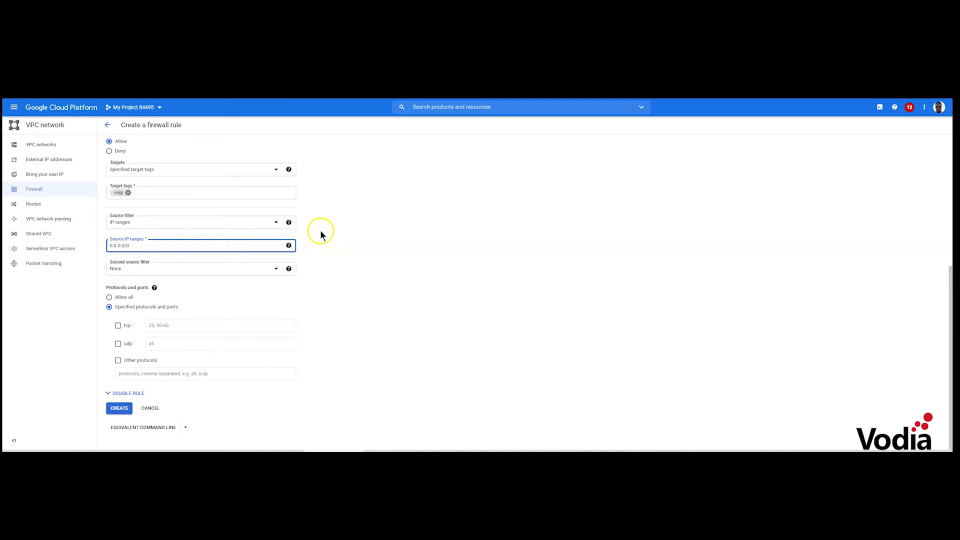
click(347, 239)
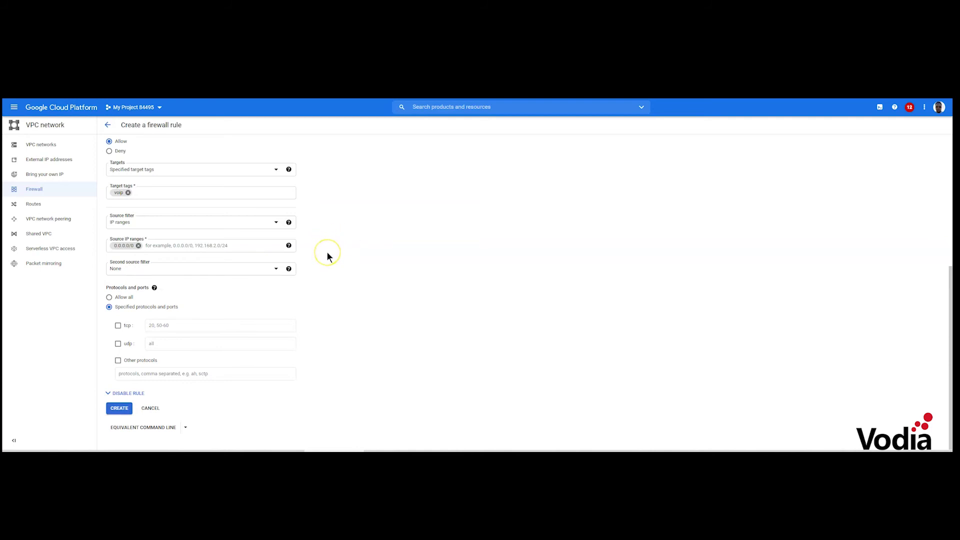
Allow TCP ports 5061 and 2345-2346, copying the range from the Vodia docs
click(118, 325)
click(180, 323)
text(5061)
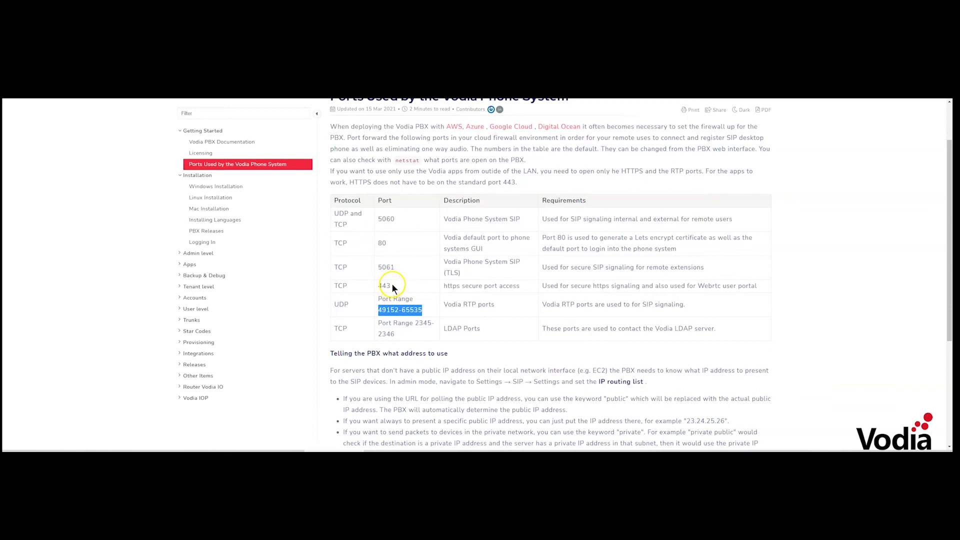
drag(415, 323, 429, 332)
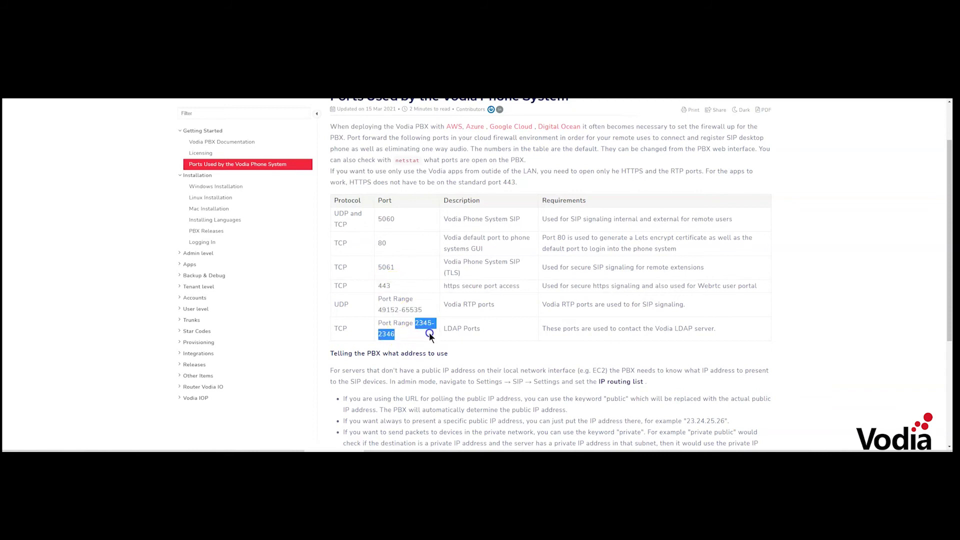
right_click(429, 332)
click(440, 329)
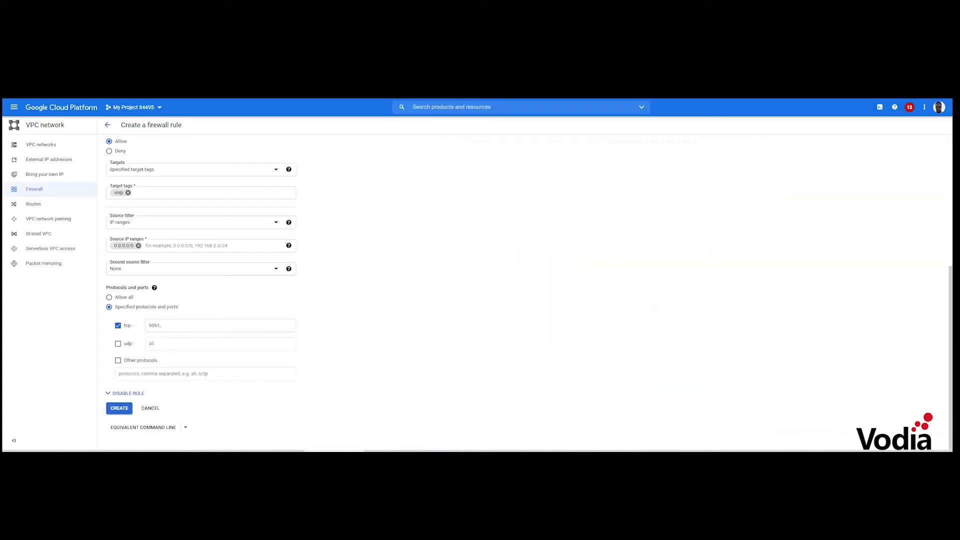
click(167, 325)
click(166, 326)
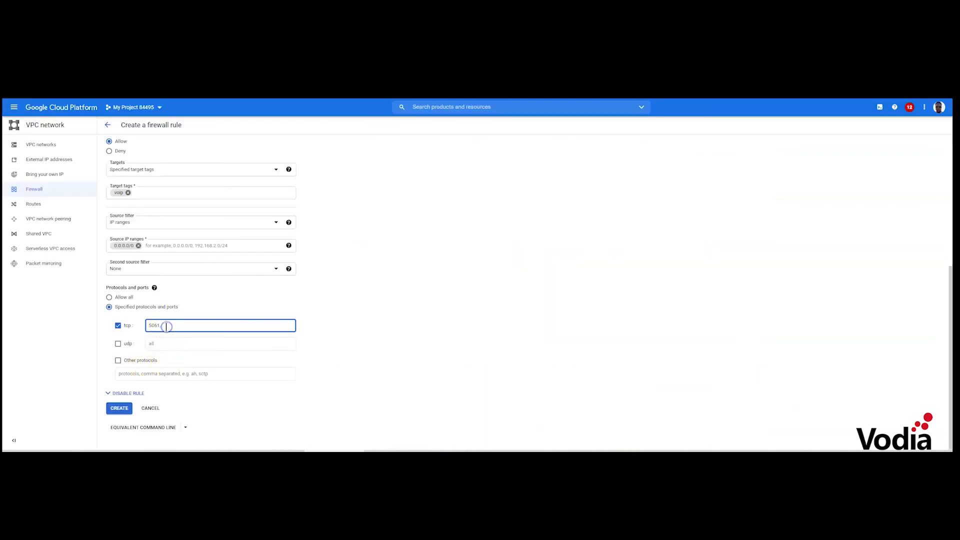
key(ctrl+v)
click(161, 325)
click(652, 138)
Double-check the Vodia ports page and create the securevoip rule
key(ctrl+Tab)
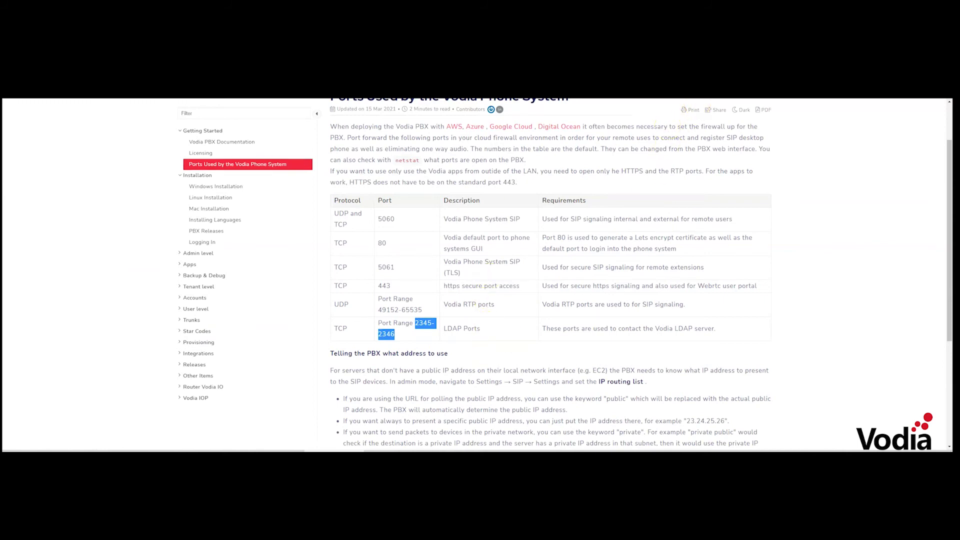
key(ctrl+Tab)
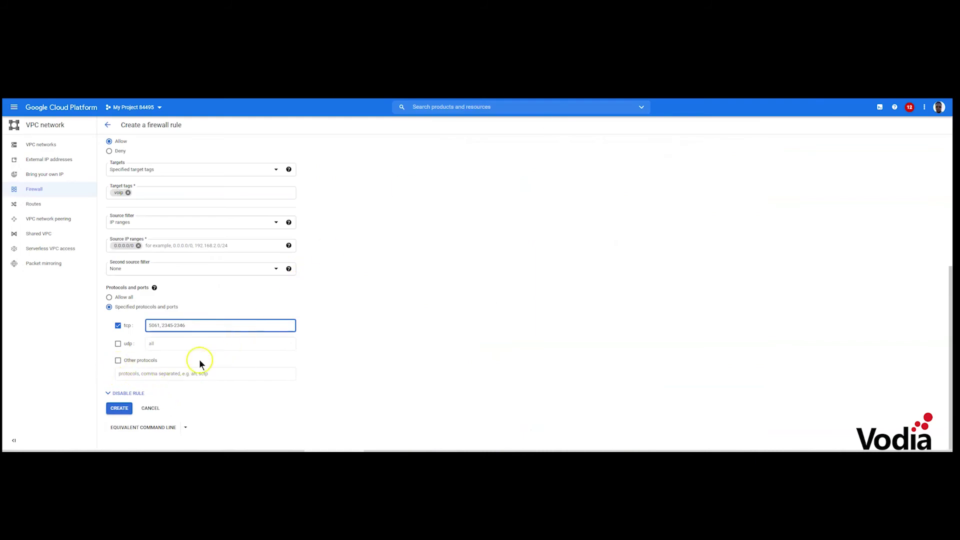
click(119, 409)
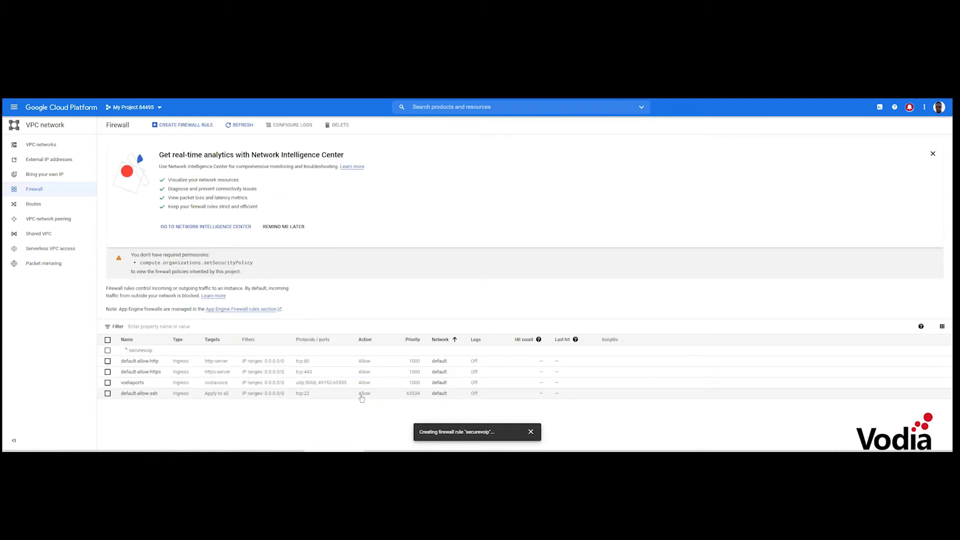
Open an SSH terminal to the vodia VM instance
click(376, 297)
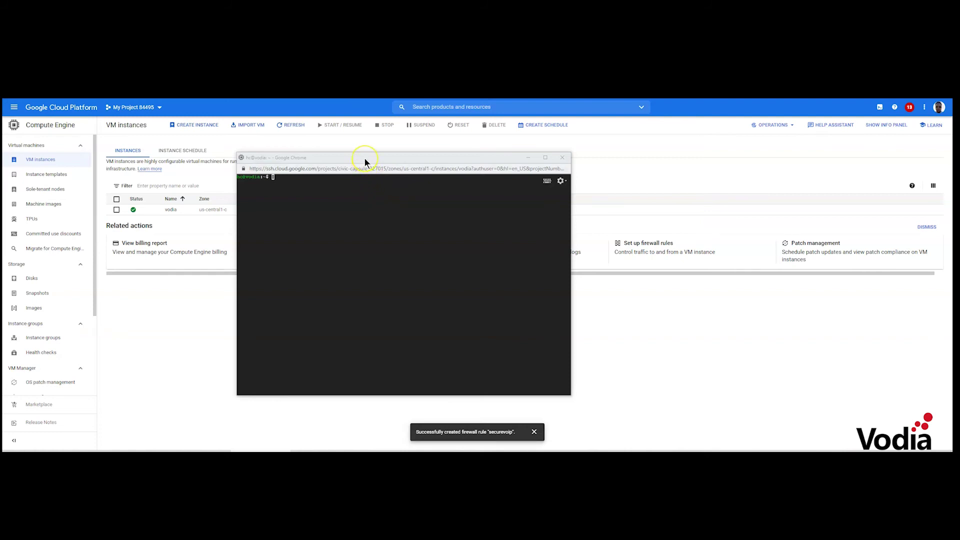
Move the SSH window and erase the pasted wget command, leaving 'clear' at the prompt
drag(365, 158, 340, 148)
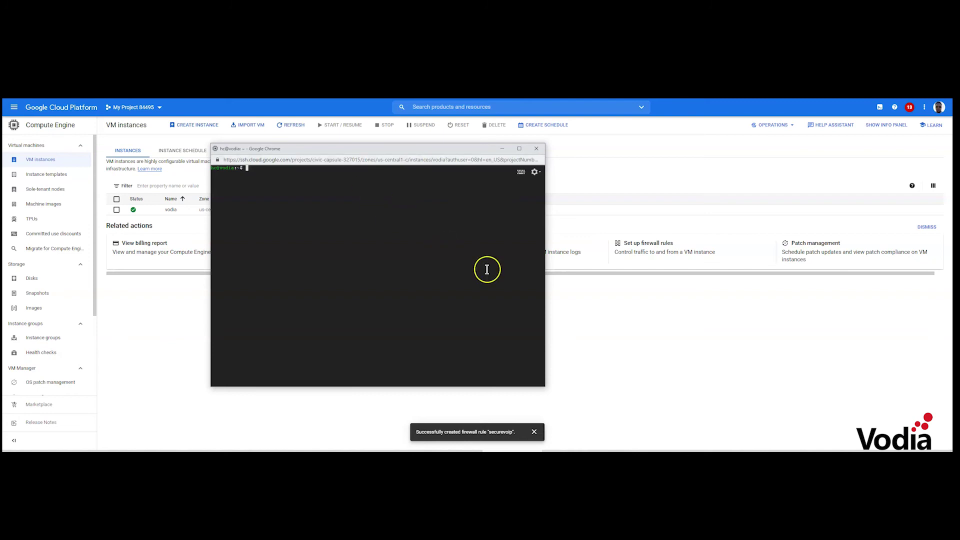
text(wget)
key(ctrl+v)
key(ctrl+u)
text(clear)
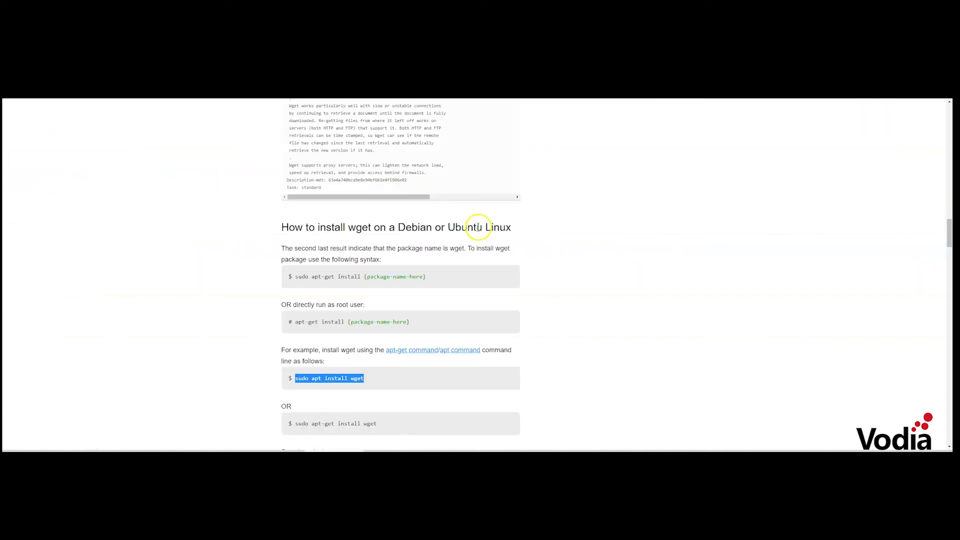
Copy 'sudo apt install wget' from the tutorial and return to the SSH terminal's empty prompt
scroll(472, 233, down, 1)
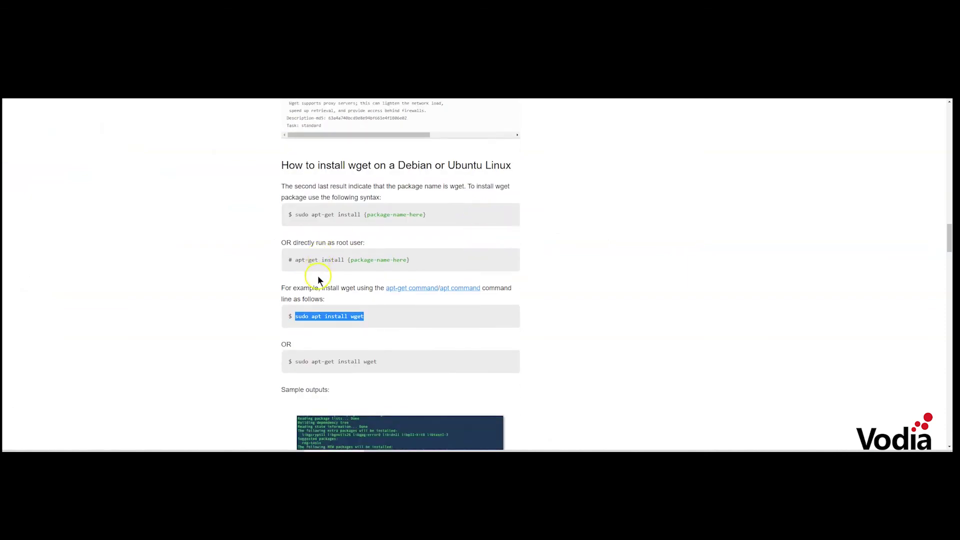
right_click(315, 316)
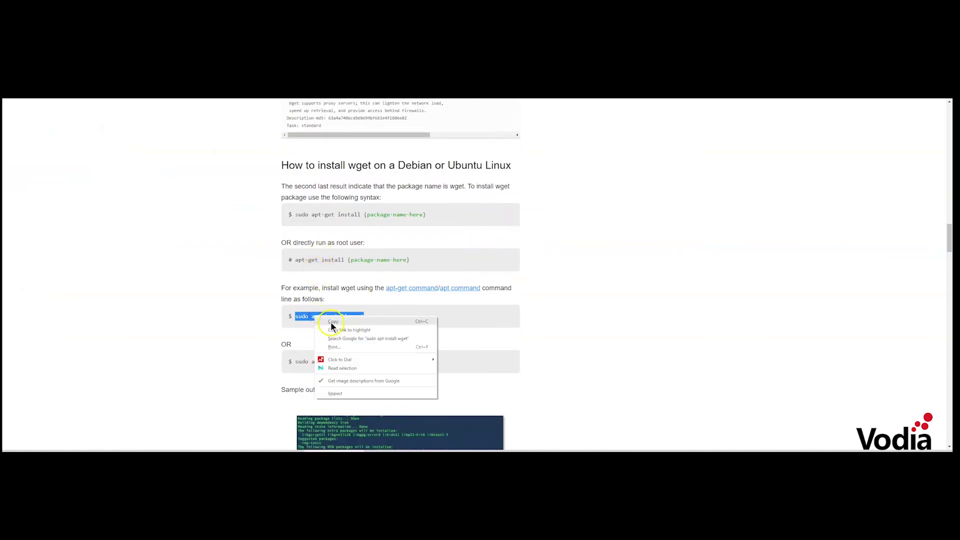
click(332, 324)
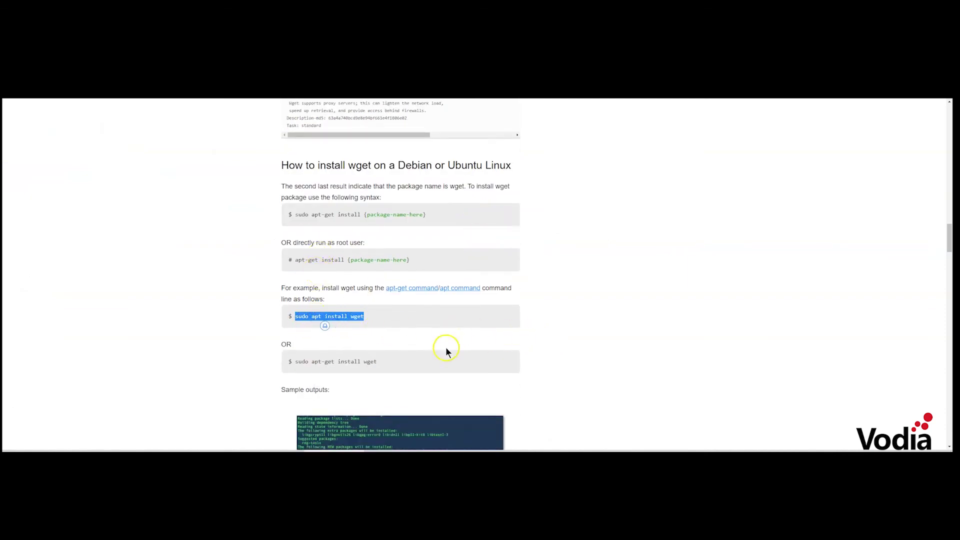
scroll(538, 354, up, 15)
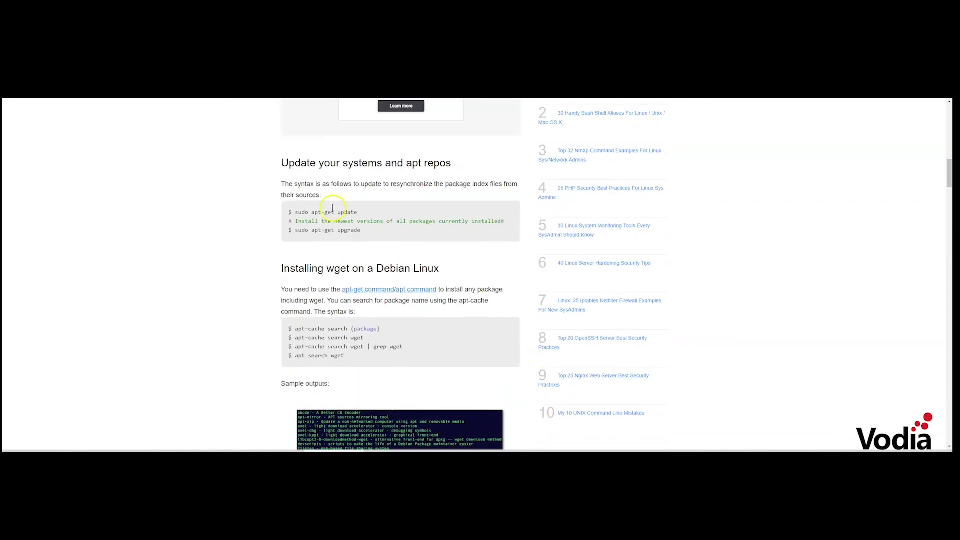
drag(293, 212, 364, 215)
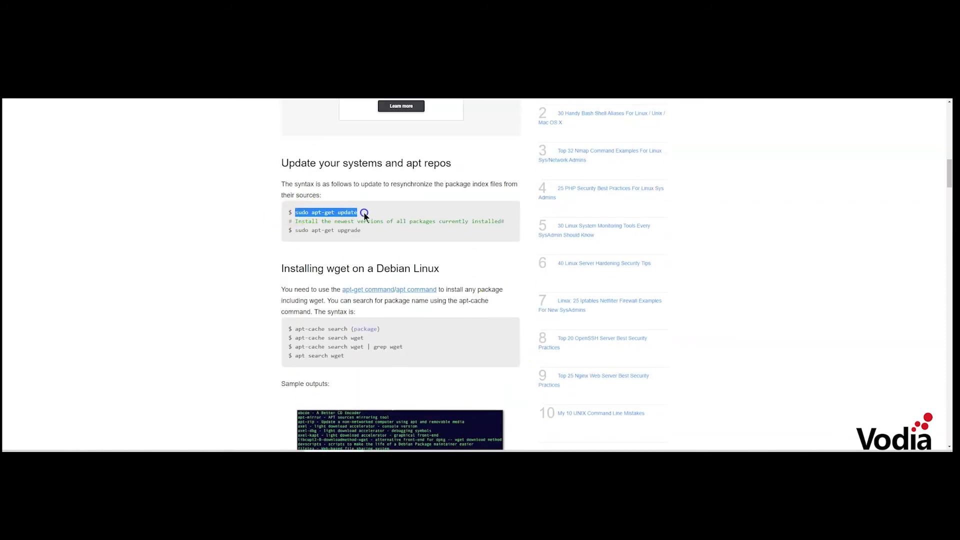
drag(294, 230, 365, 233)
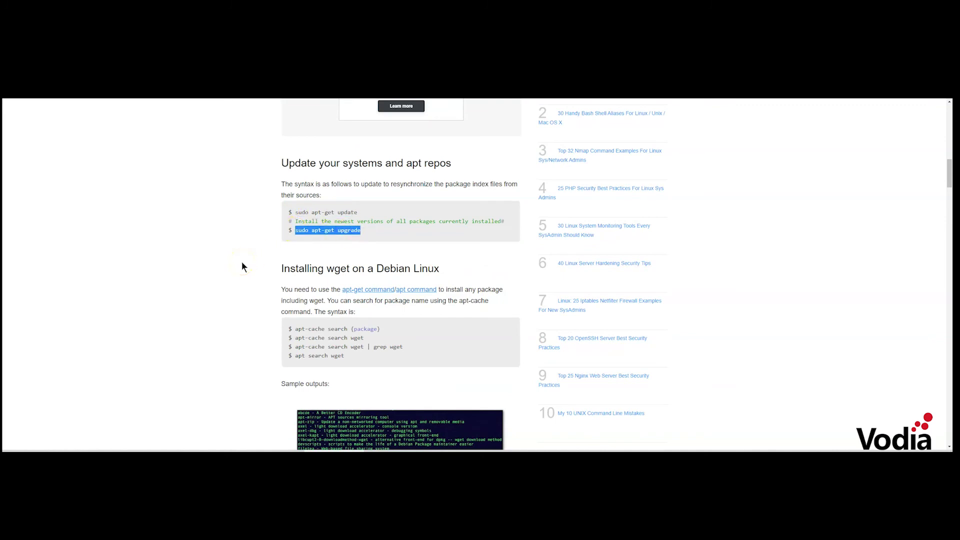
scroll(242, 262, down, 15)
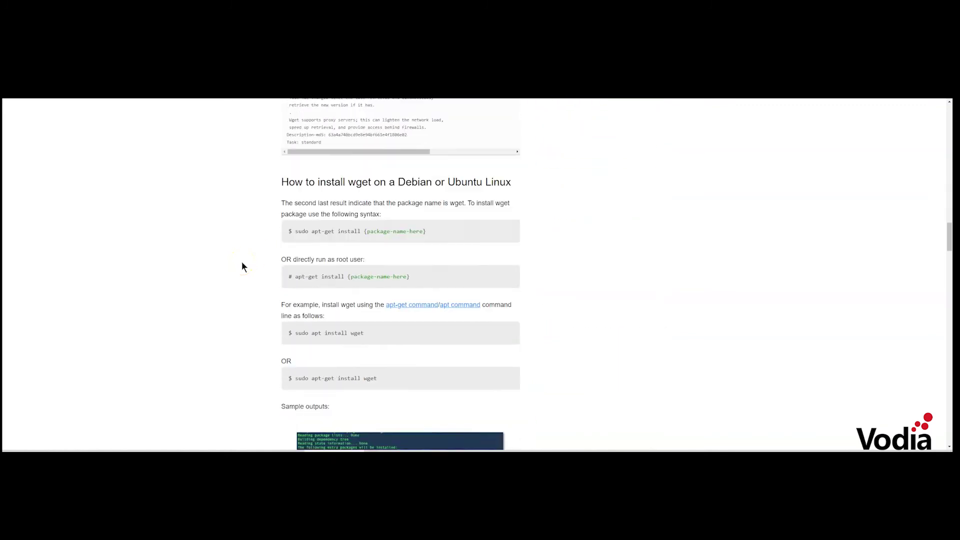
scroll(242, 262, down, 3)
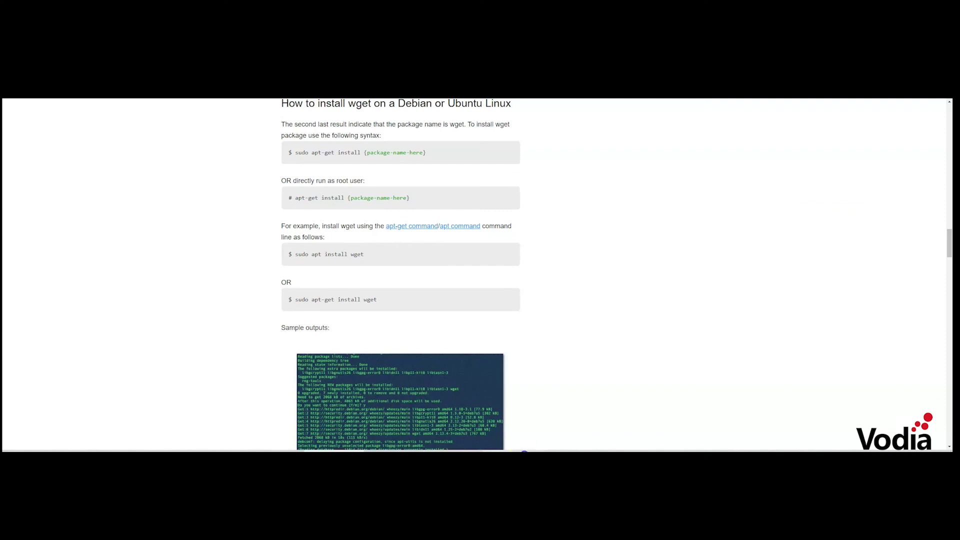
click(524, 457)
key(BackSpace)
key(BackSpace)
key(BackSpace)
key(BackSpace)
key(BackSpace)
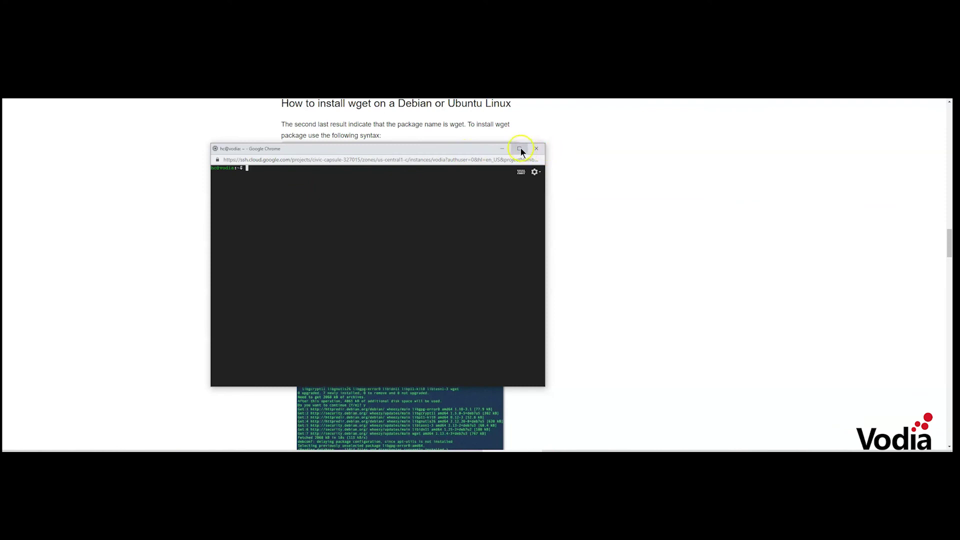
Paste the Debian wget line from the Vodia docs into SSH and download install-debian.sh
click(480, 143)
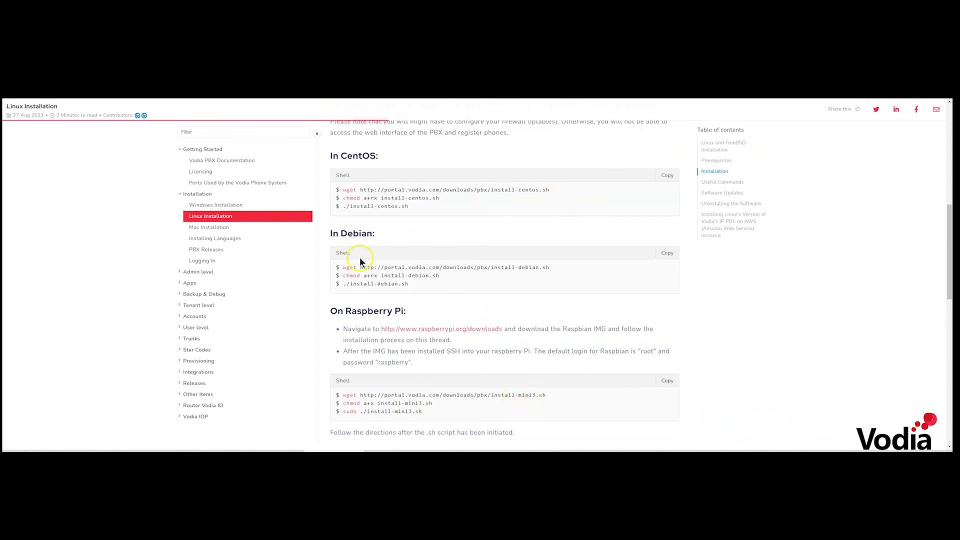
drag(343, 267, 533, 269)
right_click(543, 268)
click(545, 275)
click(501, 450)
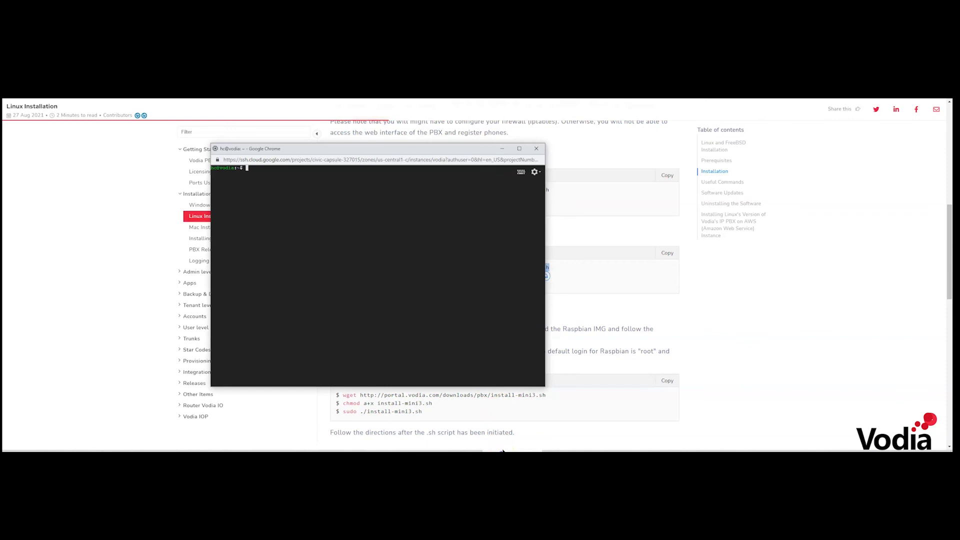
right_click(293, 149)
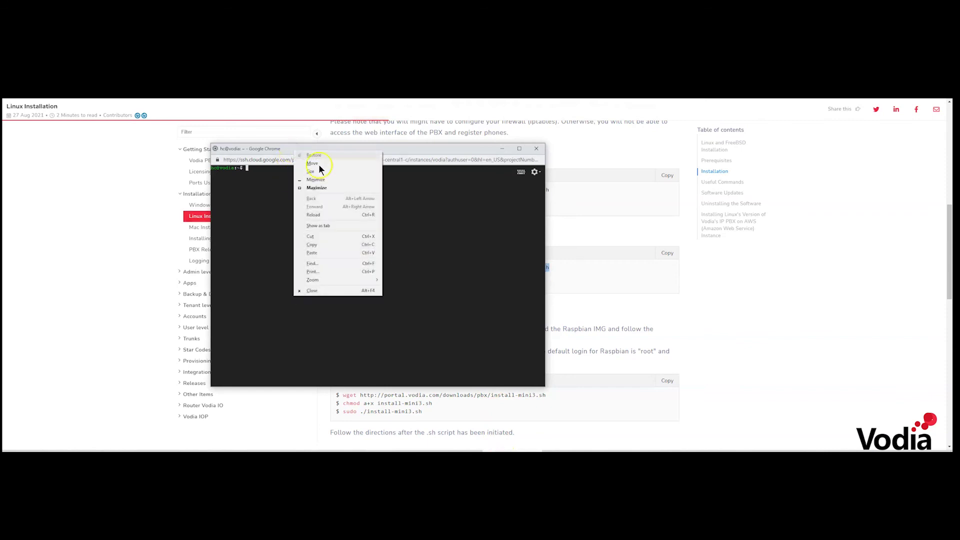
click(317, 252)
key(Return)
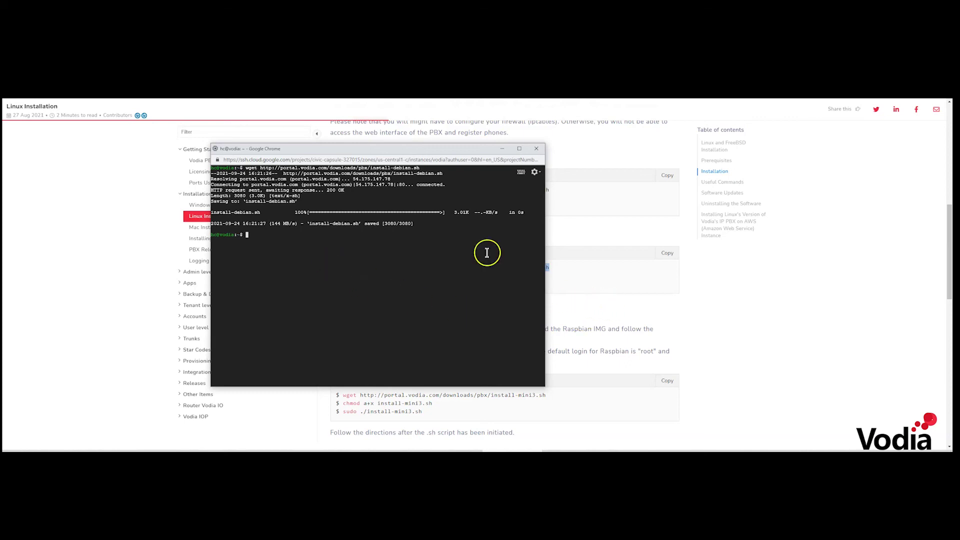
drag(423, 149, 769, 143)
Make install-debian.sh executable with chmod a+rx and try running it
text(c)
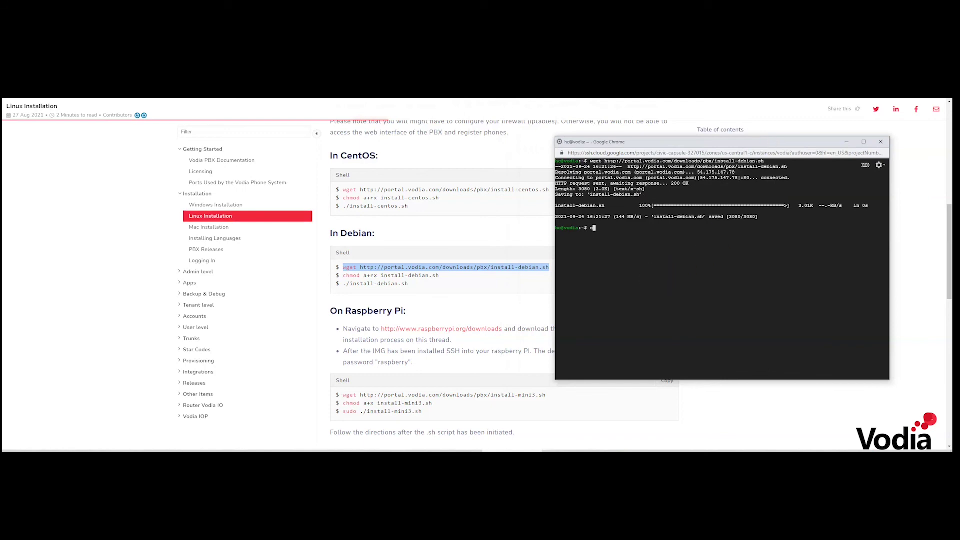
text(hmod a+rx ins)
key(Tab)
key(Left)
key(Left)
key(BackSpace)
text(+)
key(Return)
text(./ins)
key(Tab)
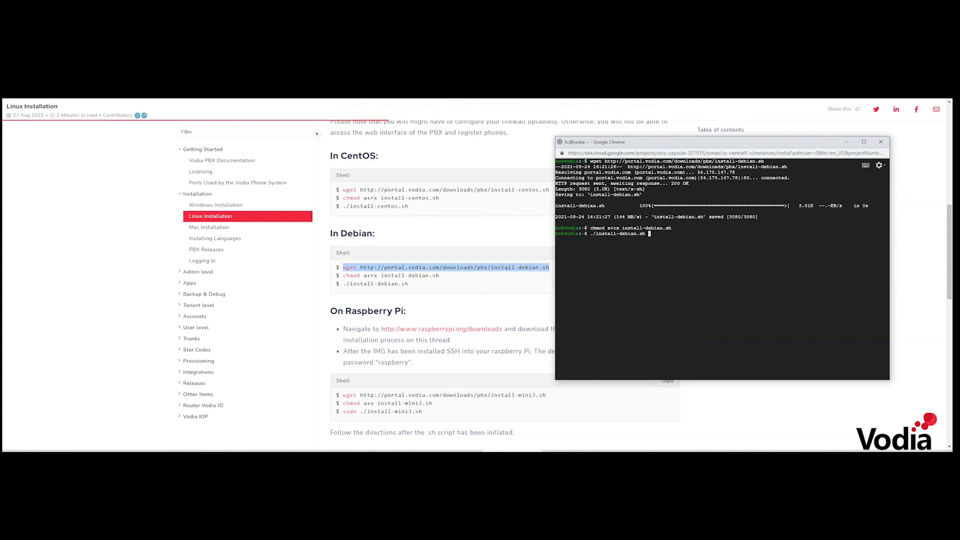
key(Return)
Run sudo ./install-debian.sh and answer y to continue the installation
text(sudo in)
key(BackSpace)
key(BackSpace)
text(./install-debian.sh)
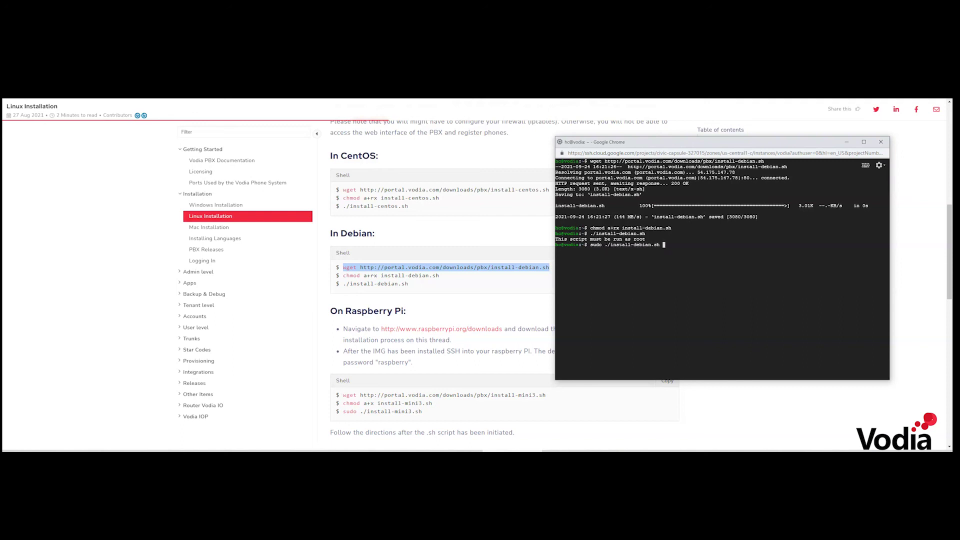
key(Return)
text(y)
key(Return)
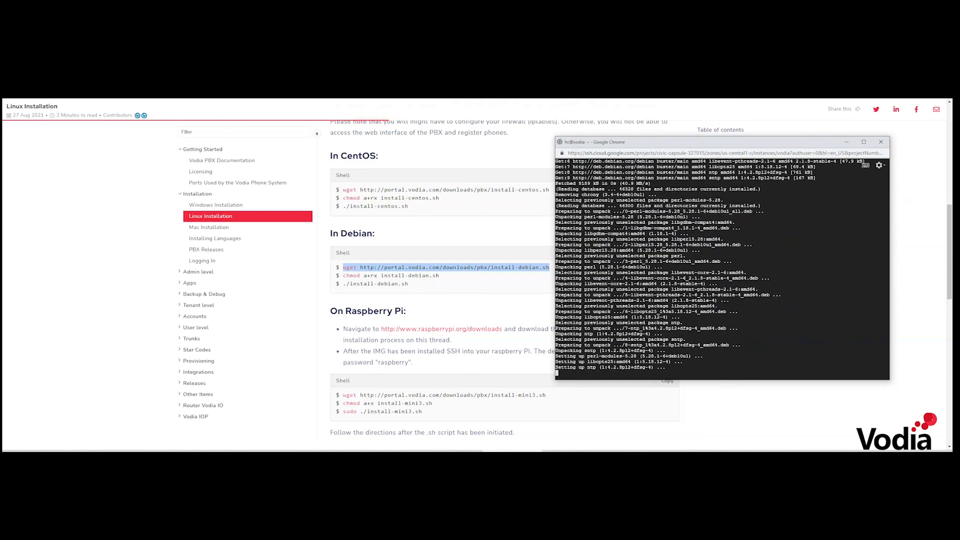
drag(668, 140, 427, 138)
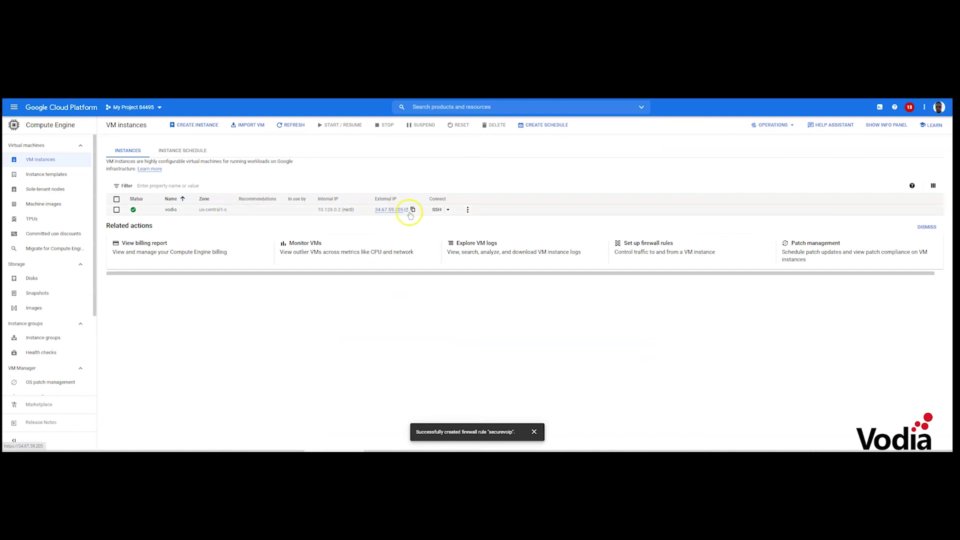
Copy the vodia VM's external IP and load it in a new browser tab
click(411, 212)
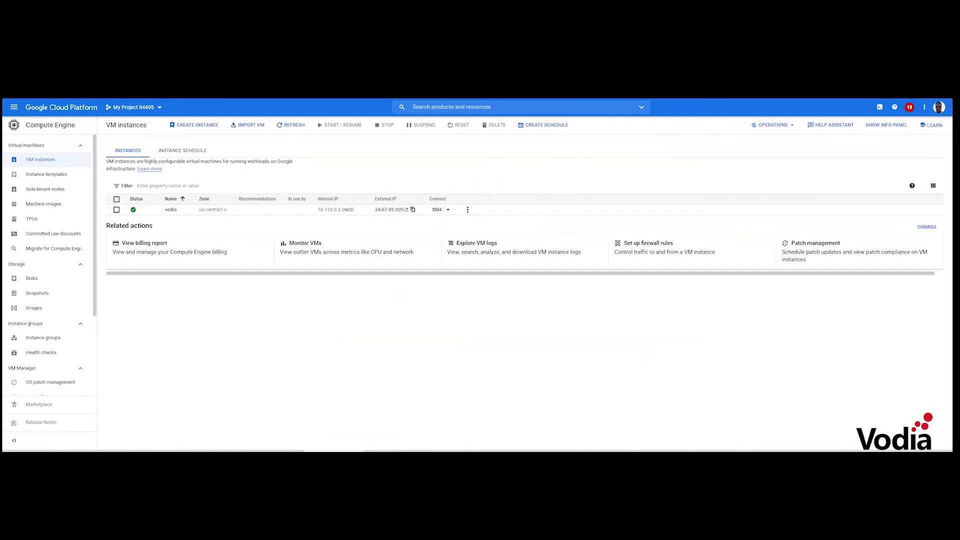
key(ctrl+t)
key(ctrl+v)
key(Return)
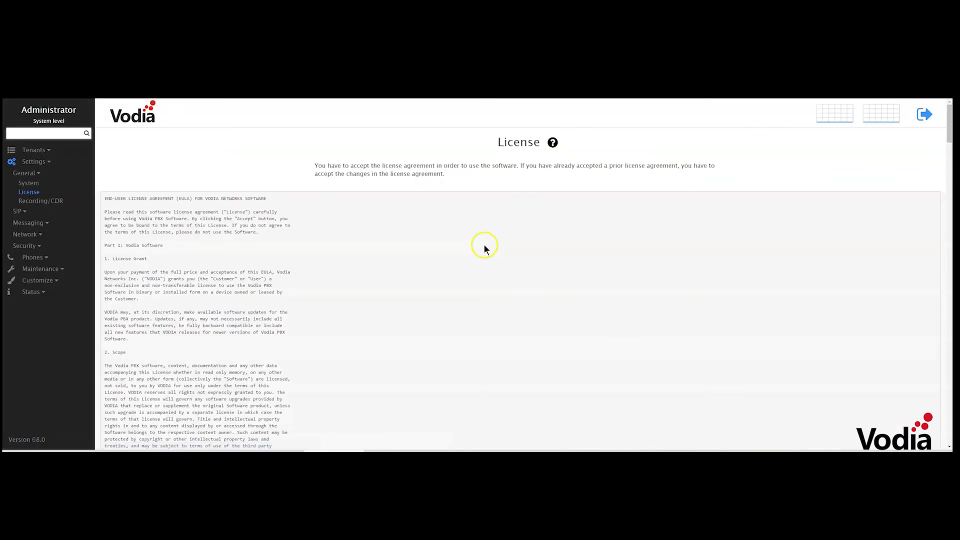
Scroll through the Vodia PBX license agreement, accept it, and focus the Activation code field
drag(948, 126, 948, 430)
click(122, 400)
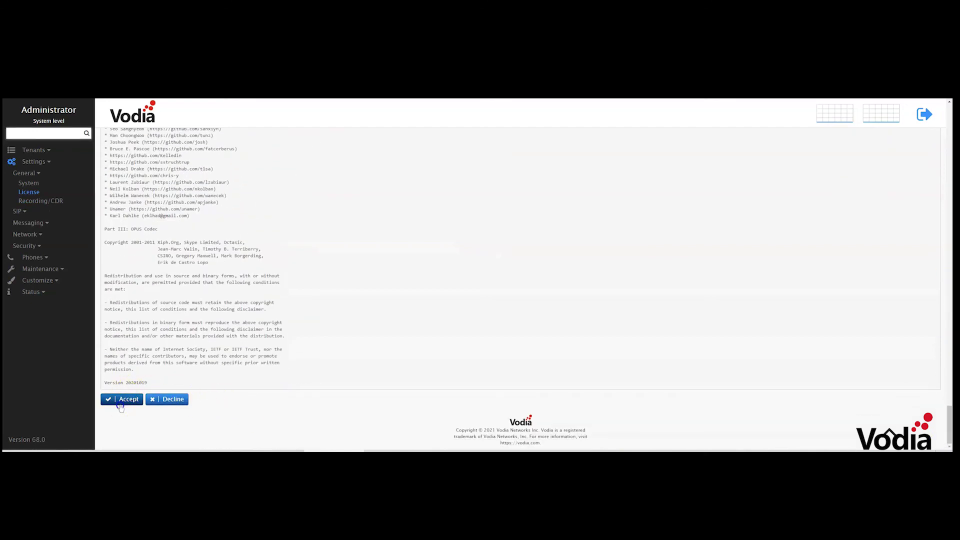
click(330, 250)
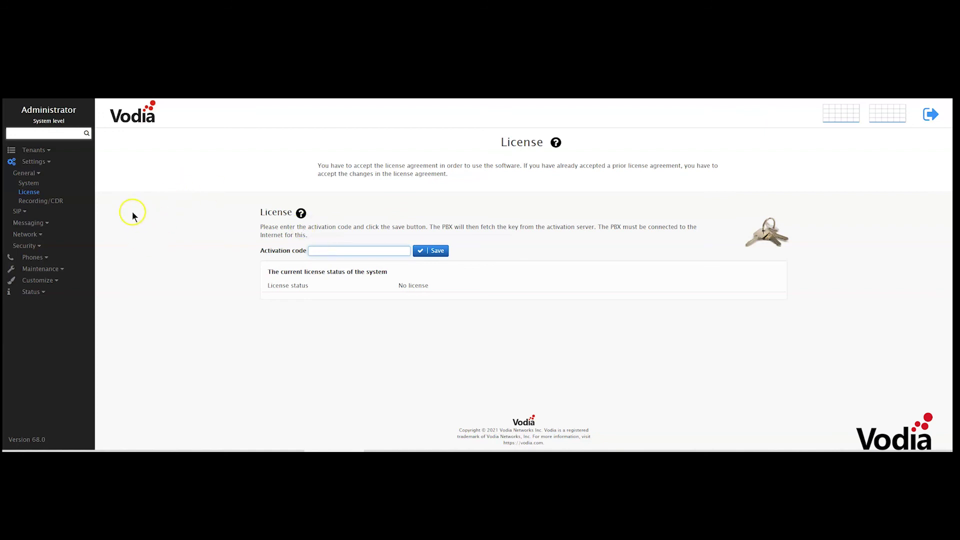
Open the General page under Settings > Security in Vodia PBX
click(44, 162)
click(44, 164)
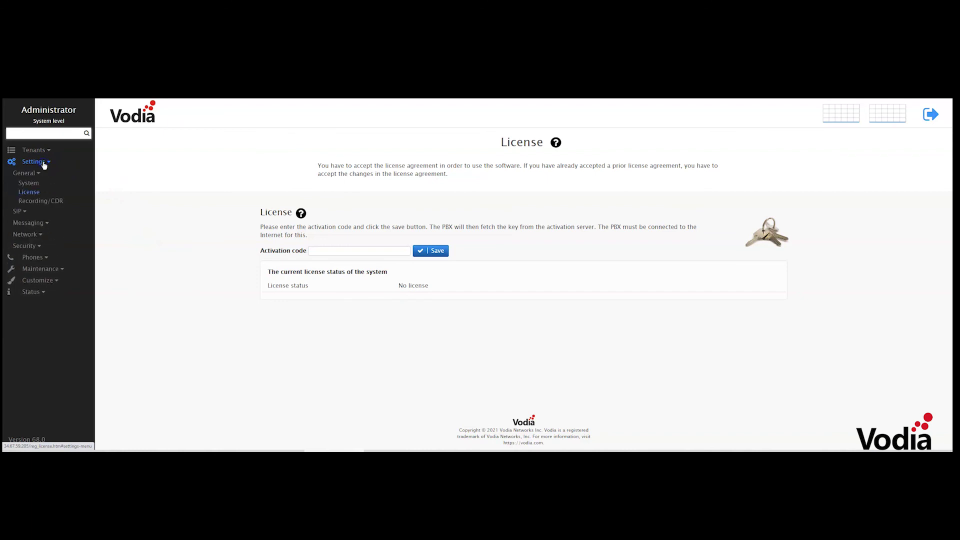
click(34, 245)
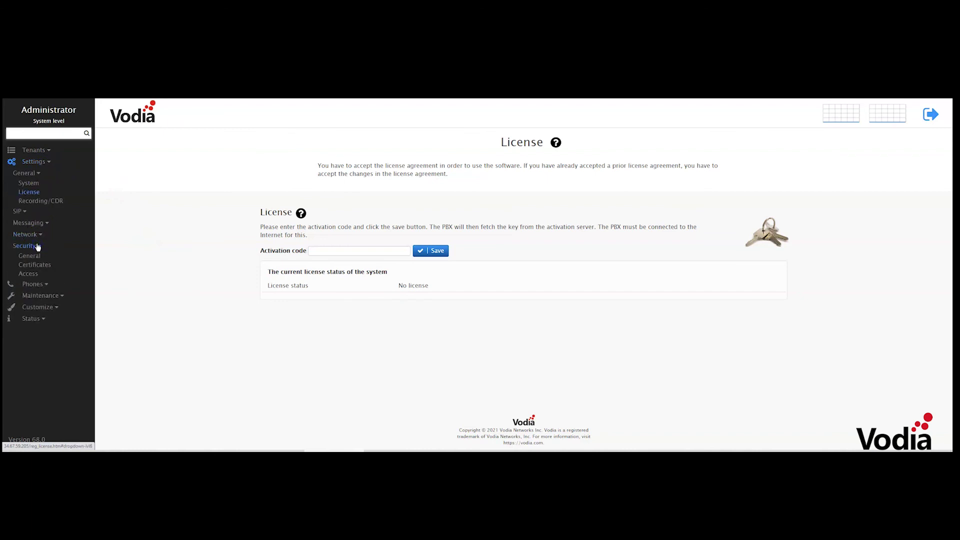
click(32, 256)
Save a new administrator password in Password and Password (repeat), then expand the Tenants section
click(562, 244)
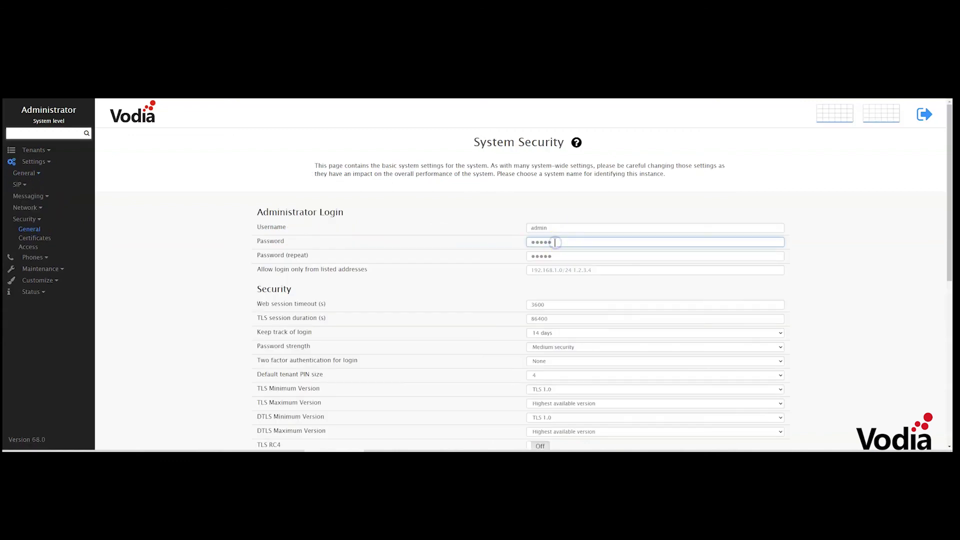
key(BackSpace)
key(BackSpace)
key(BackSpace)
text(34567)
key(Tab)
text(123)
key(Return)
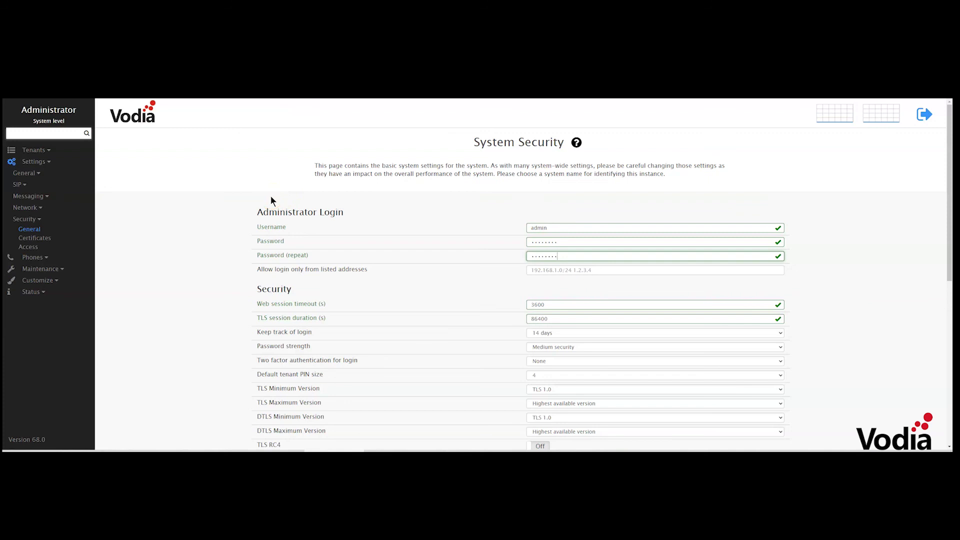
click(34, 151)
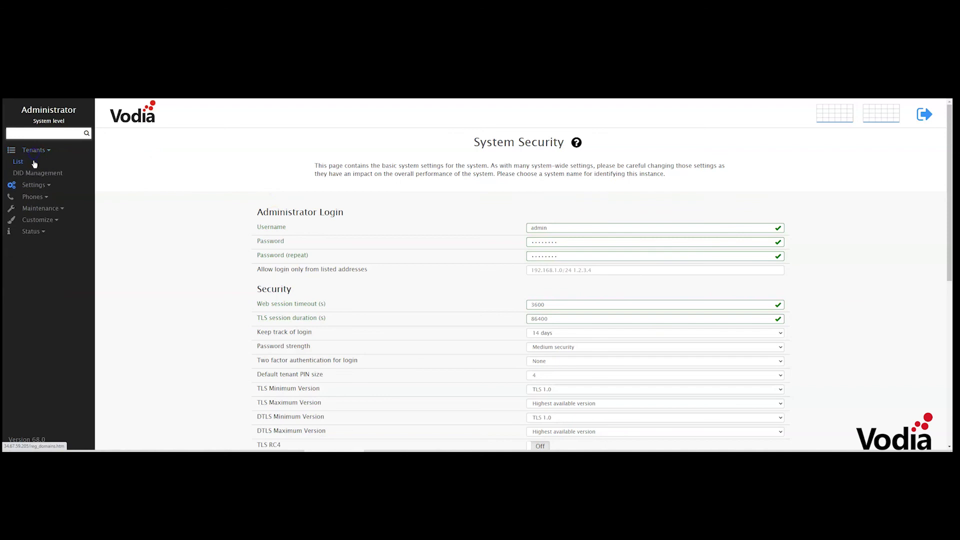